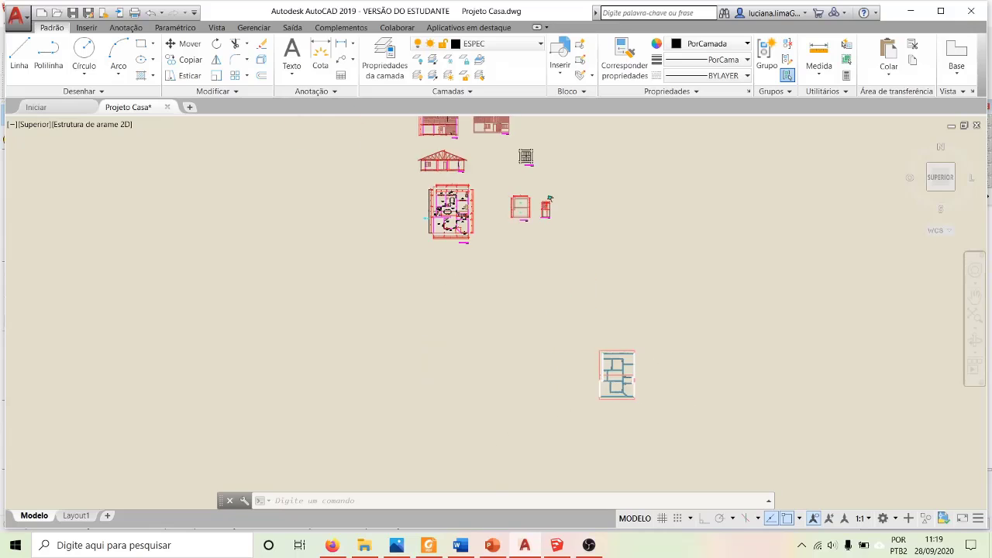
Step: Examine the Planta Baixa floor plan room by room, including the garage, living room, bathrooms, suite, bedrooms and kitchen
scroll(648, 347, up, 5)
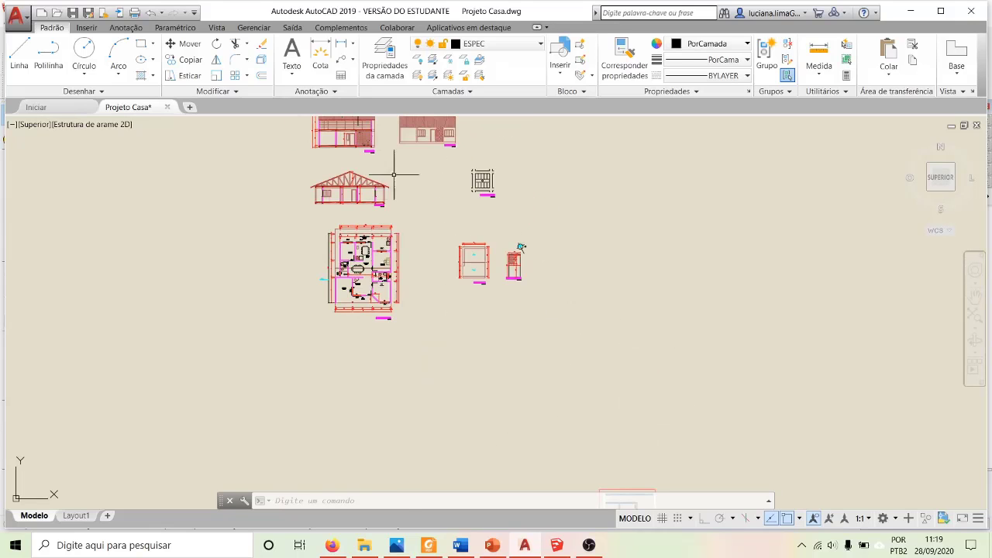
scroll(392, 165, up, 4)
scroll(392, 165, down, 2)
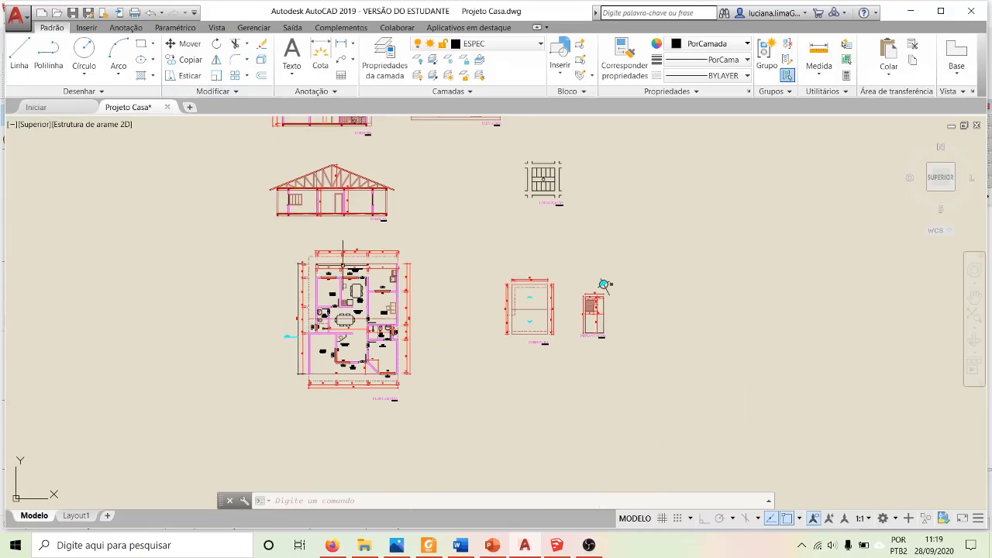
scroll(355, 372, up, 4)
scroll(289, 262, up, 4)
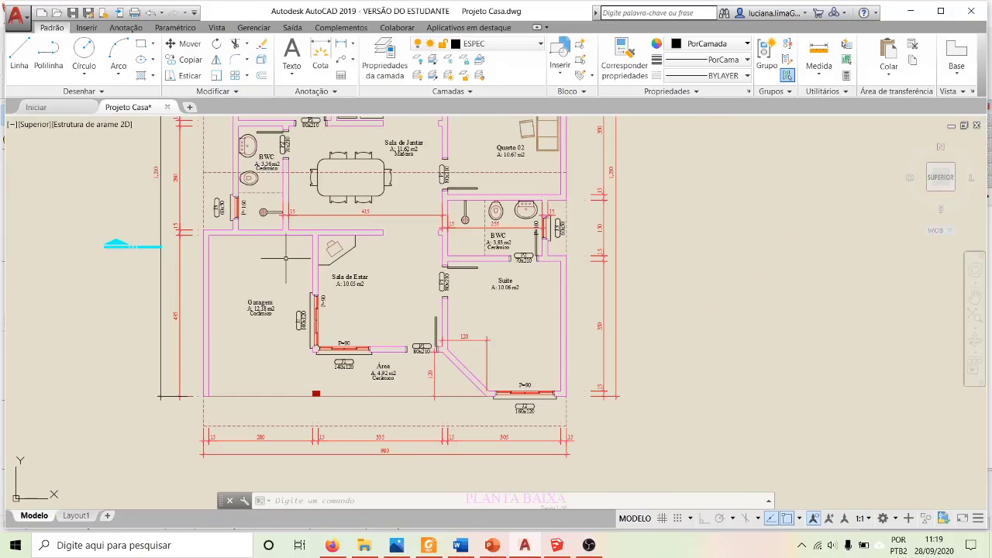
scroll(295, 276, up, 2)
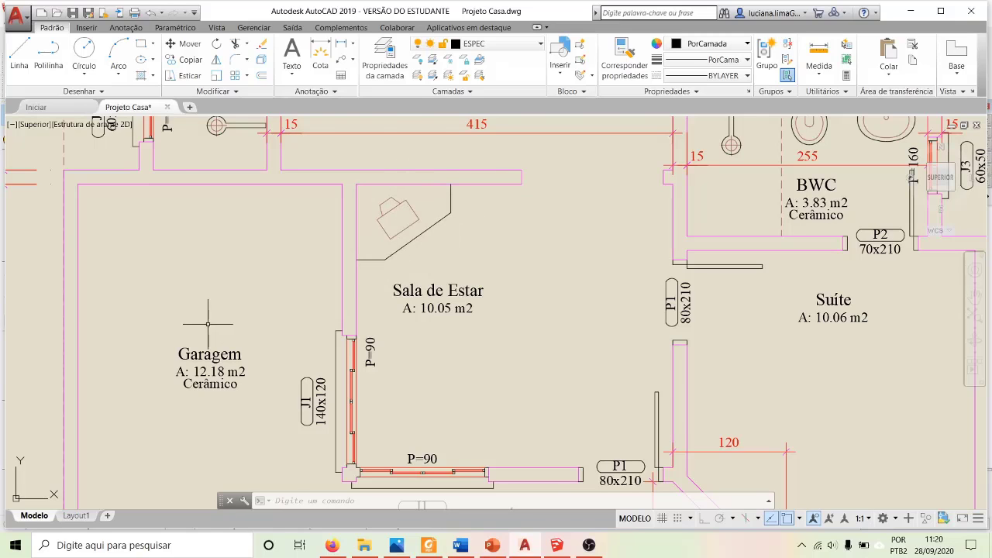
scroll(207, 324, down, 4)
scroll(430, 252, up, 4)
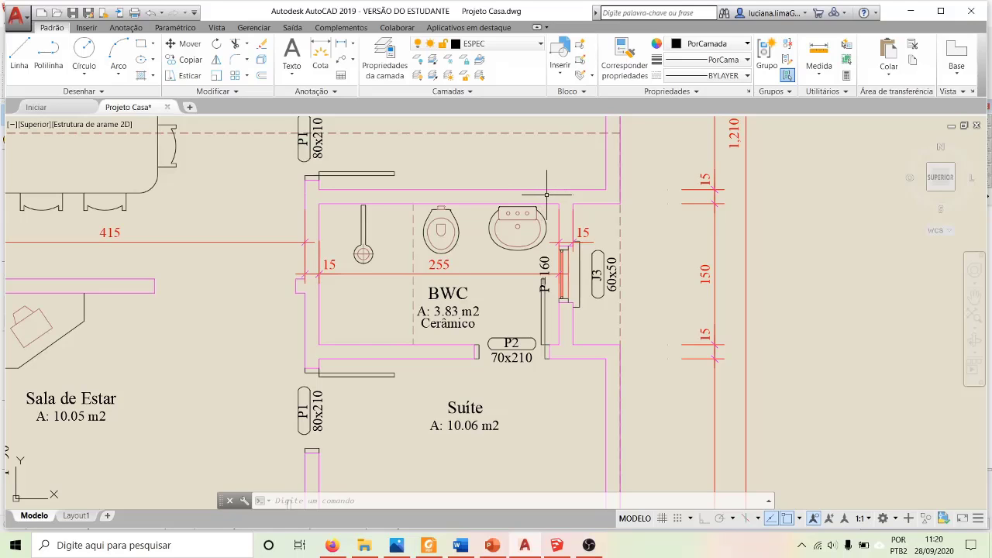
scroll(544, 194, down, 10)
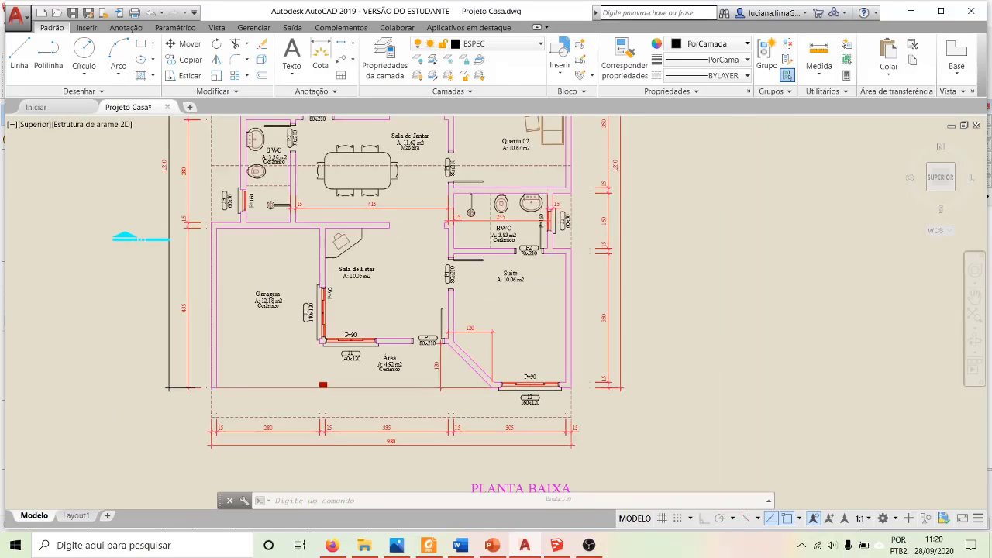
scroll(467, 275, up, 6)
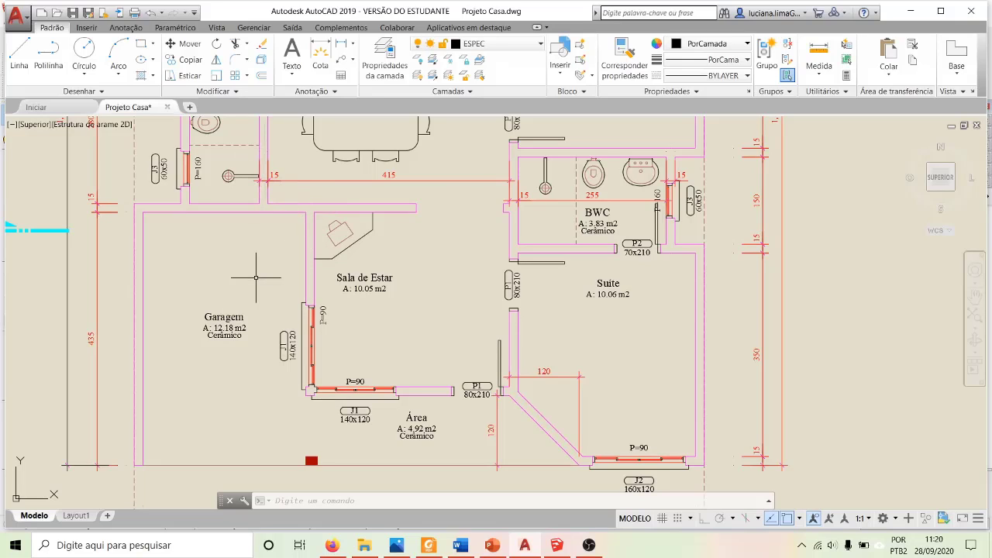
scroll(318, 383, down, 4)
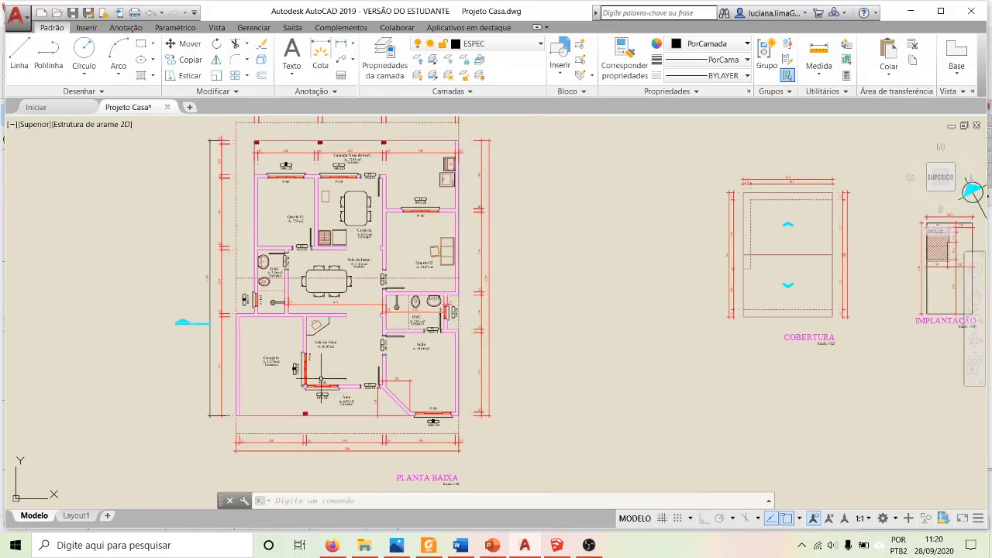
scroll(281, 198, up, 5)
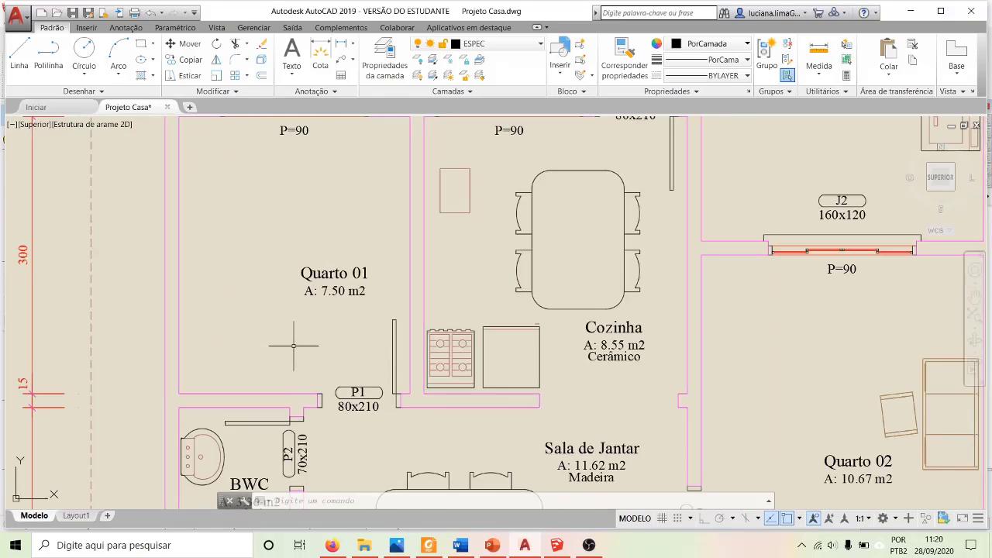
scroll(291, 350, down, 3)
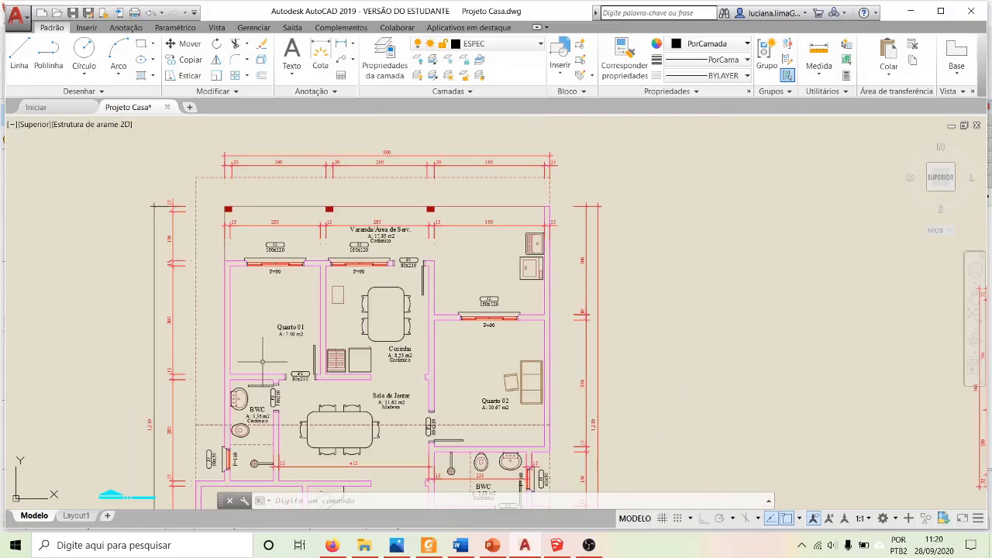
scroll(260, 347, down, 4)
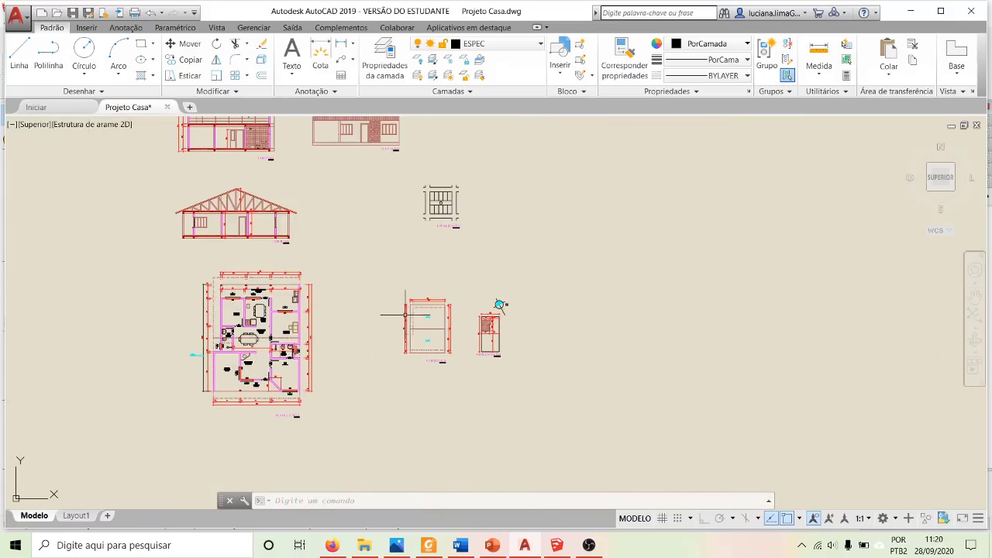
Step: Review the Cobertura roof plan, the Implantação site plan and the Localização plan
scroll(408, 315, up, 6)
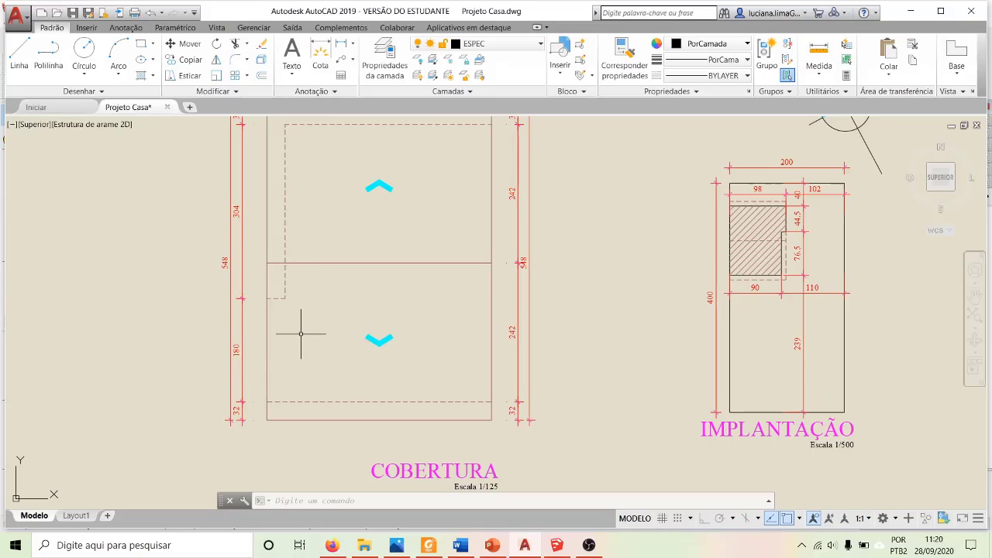
scroll(320, 351, down, 3)
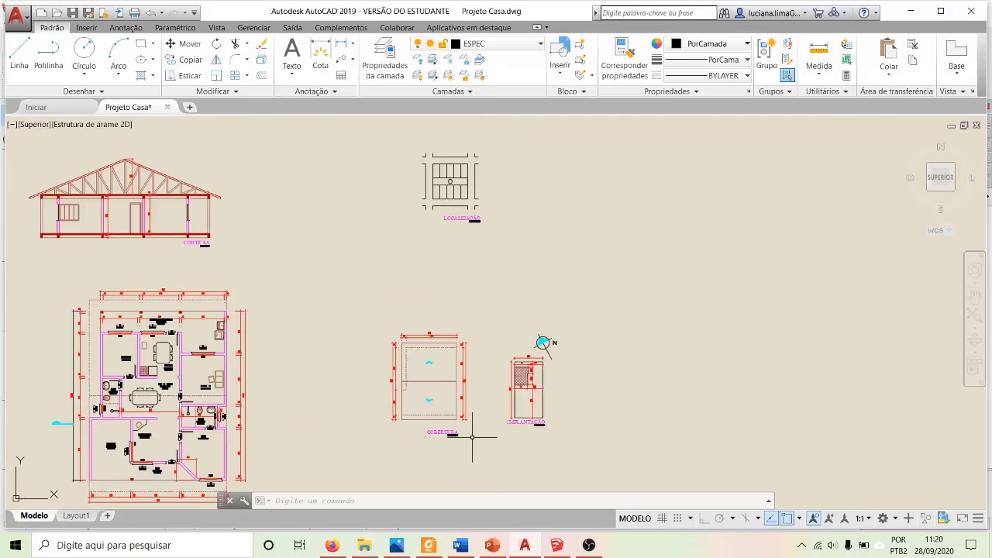
scroll(469, 149, up, 2)
scroll(470, 150, up, 5)
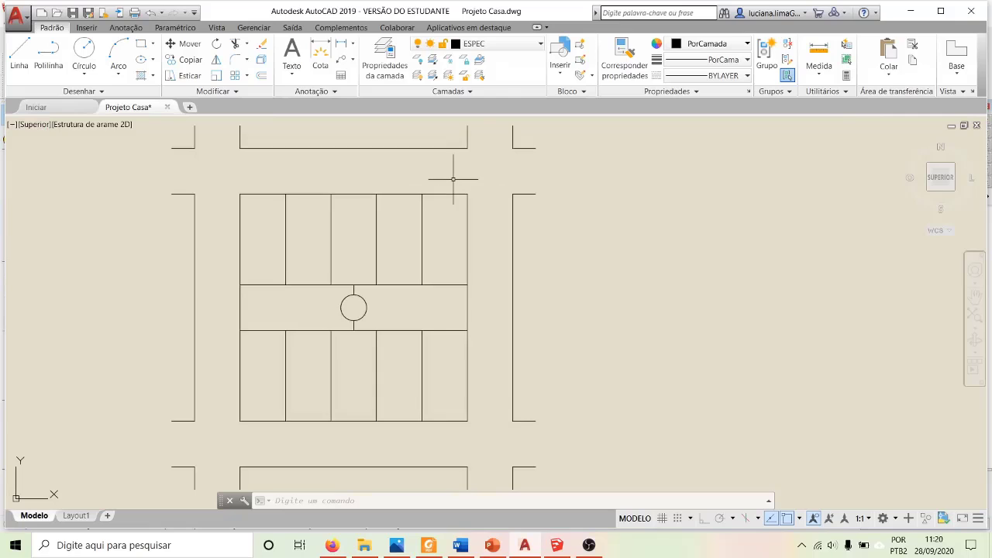
scroll(454, 178, down, 2)
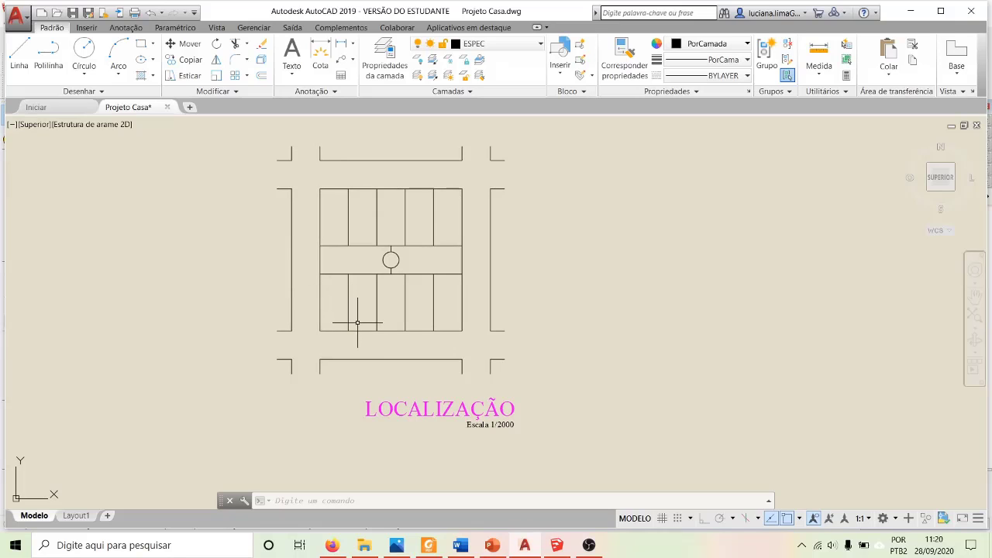
scroll(612, 345, down, 4)
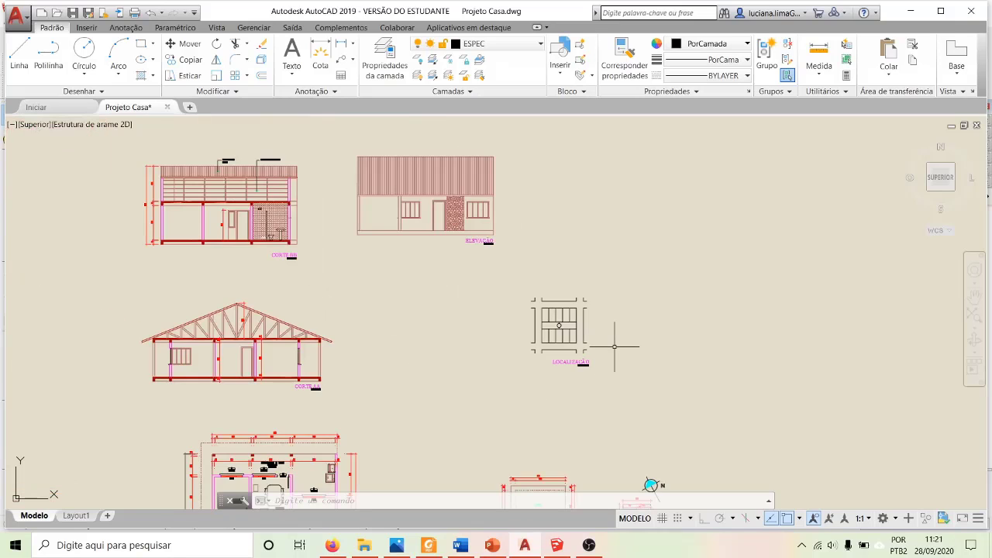
Step: Examine the Elevação front elevation and the Corte BB and Corte AA sections
scroll(451, 186, up, 7)
scroll(452, 185, down, 3)
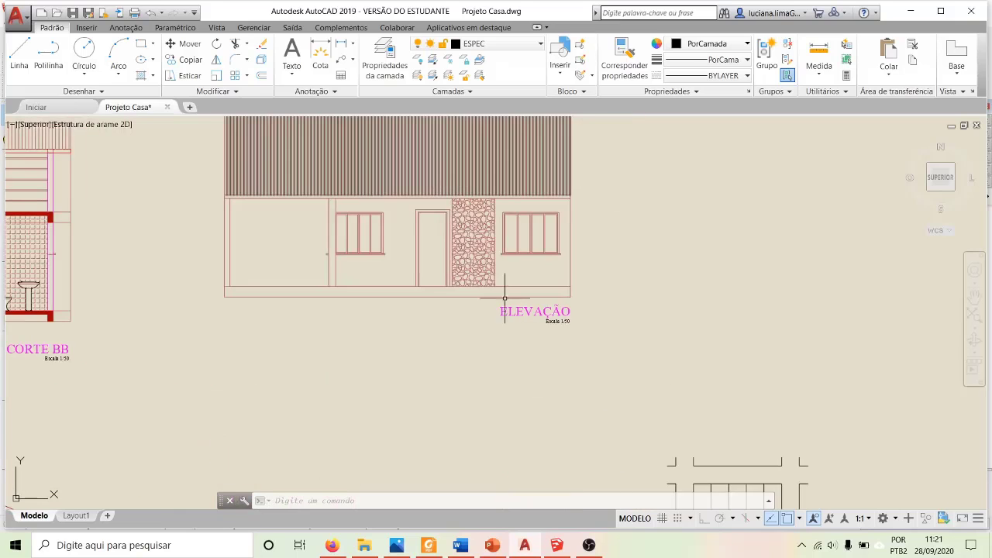
scroll(504, 298, down, 2)
scroll(511, 224, up, 2)
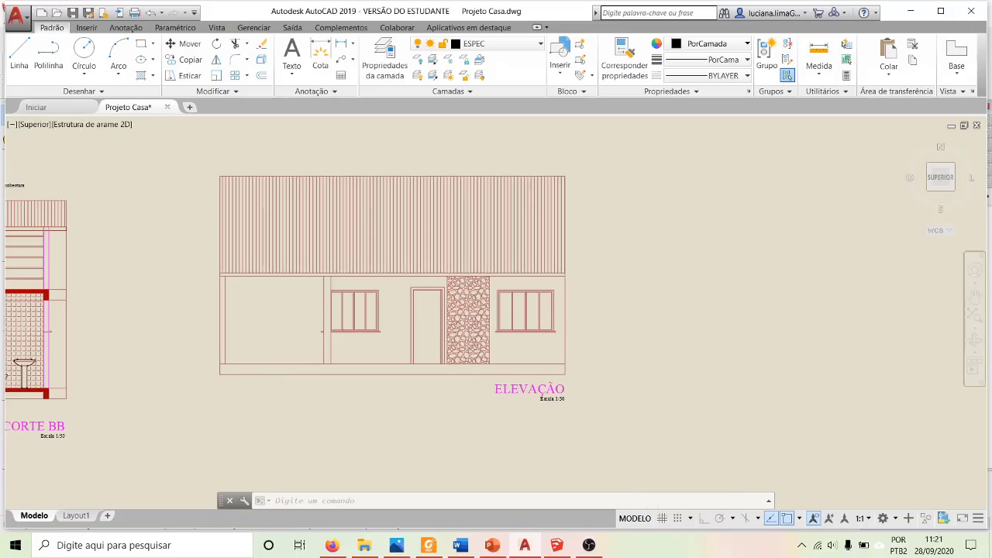
scroll(613, 388, down, 2)
scroll(15, 385, up, 4)
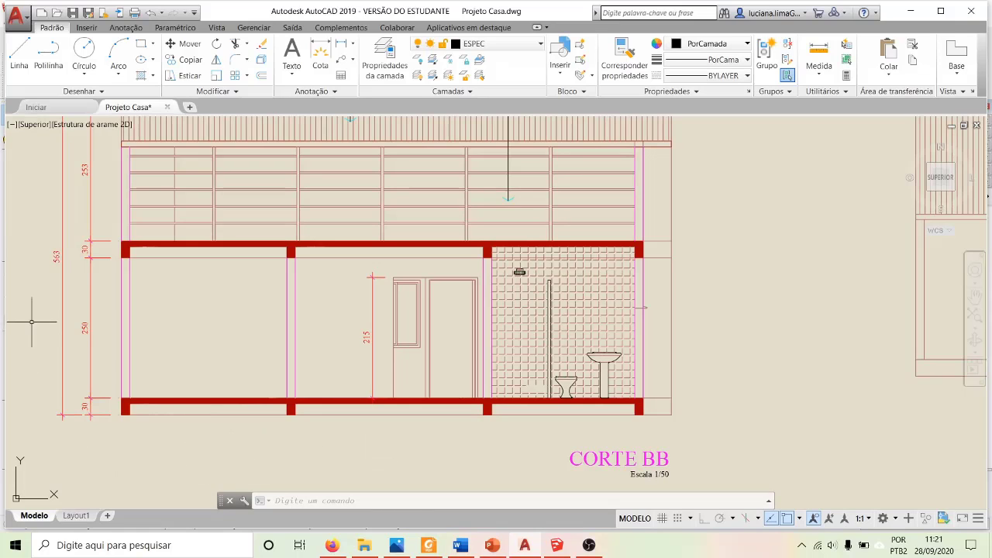
scroll(7, 362, down, 2)
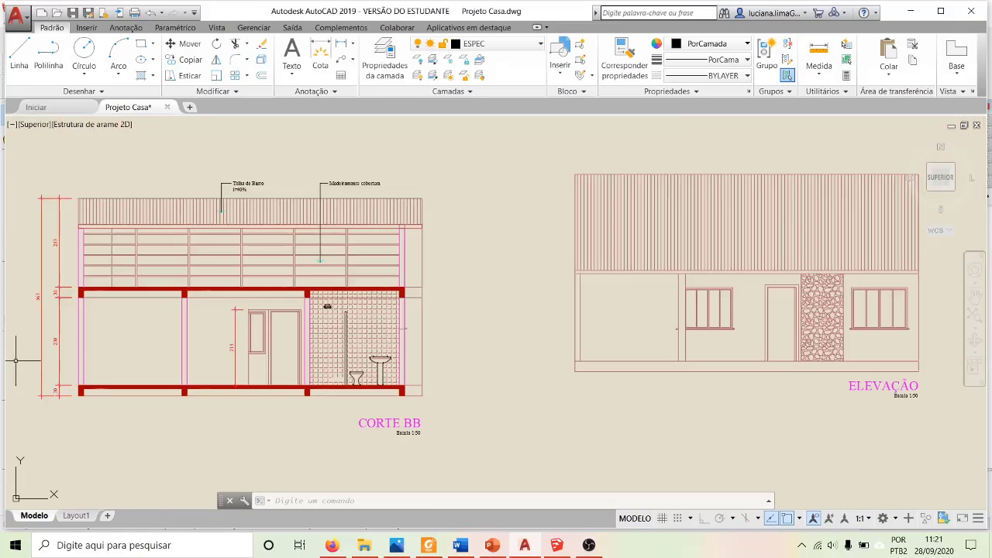
scroll(516, 281, down, 3)
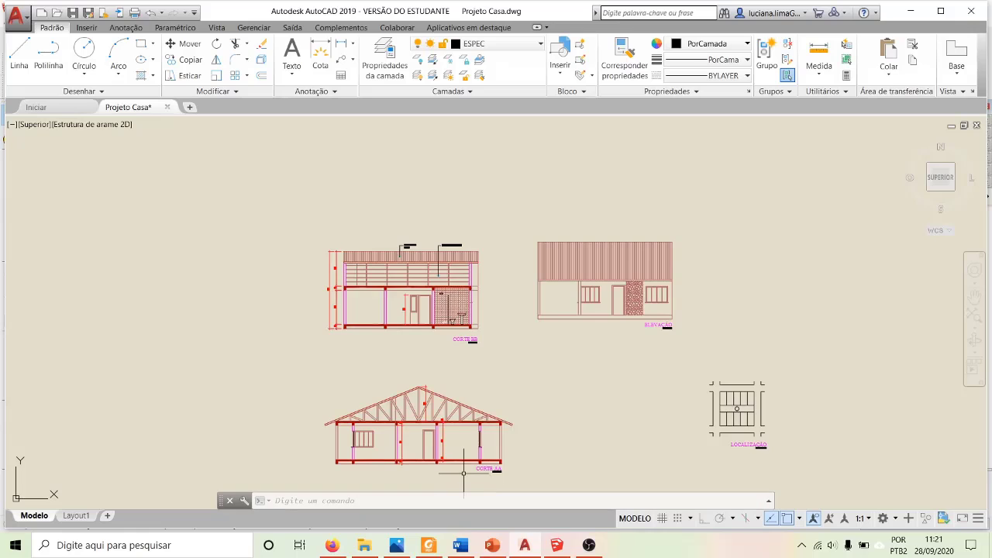
scroll(463, 472, up, 4)
scroll(461, 470, down, 1)
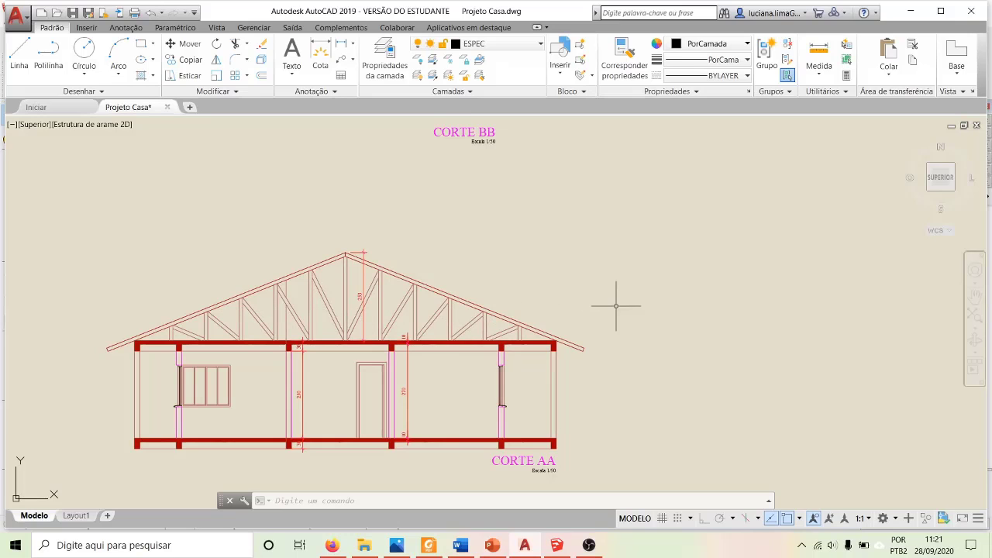
scroll(617, 302, down, 8)
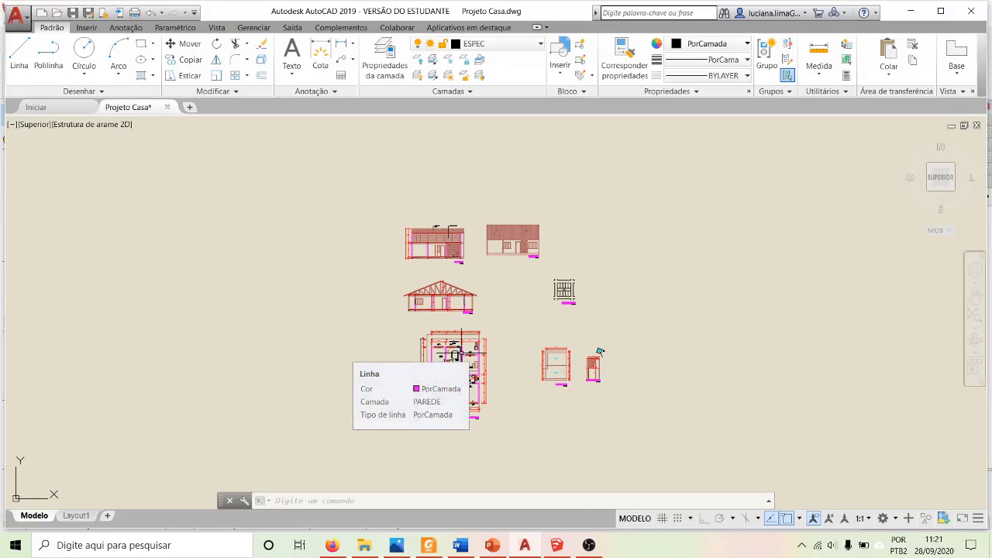
Step: Switch to the open SketchUp model and close the Default Tray to enlarge the drawing area
mouse_move(556, 546)
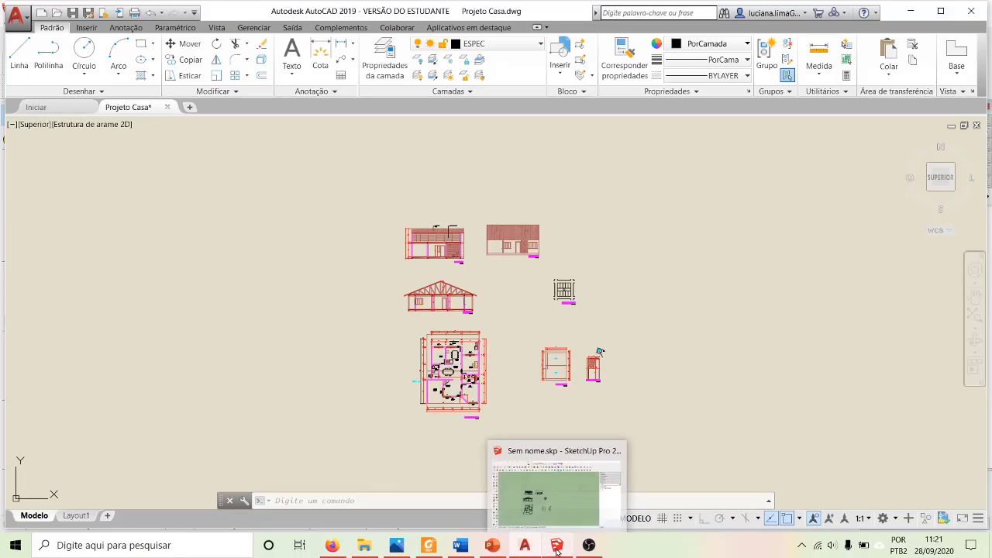
click(530, 493)
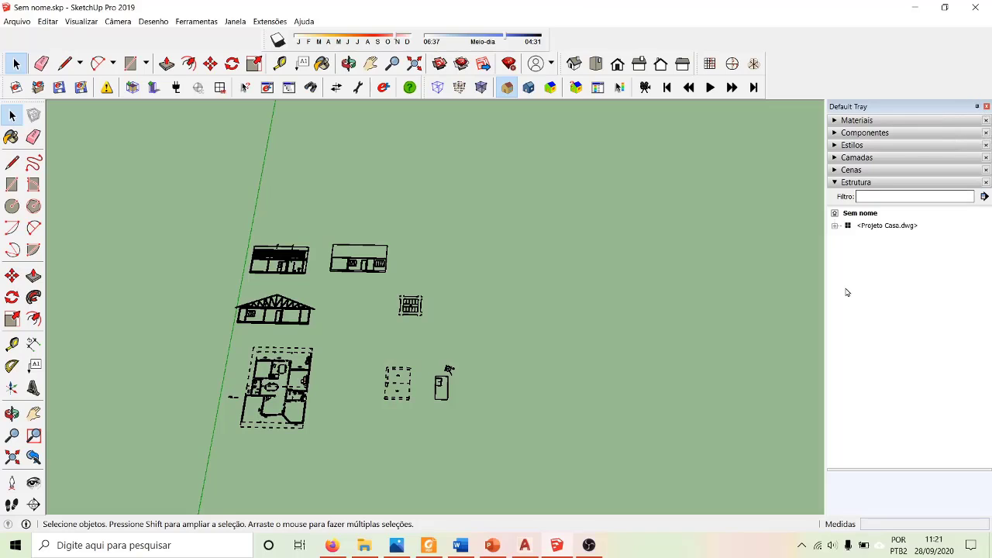
click(986, 107)
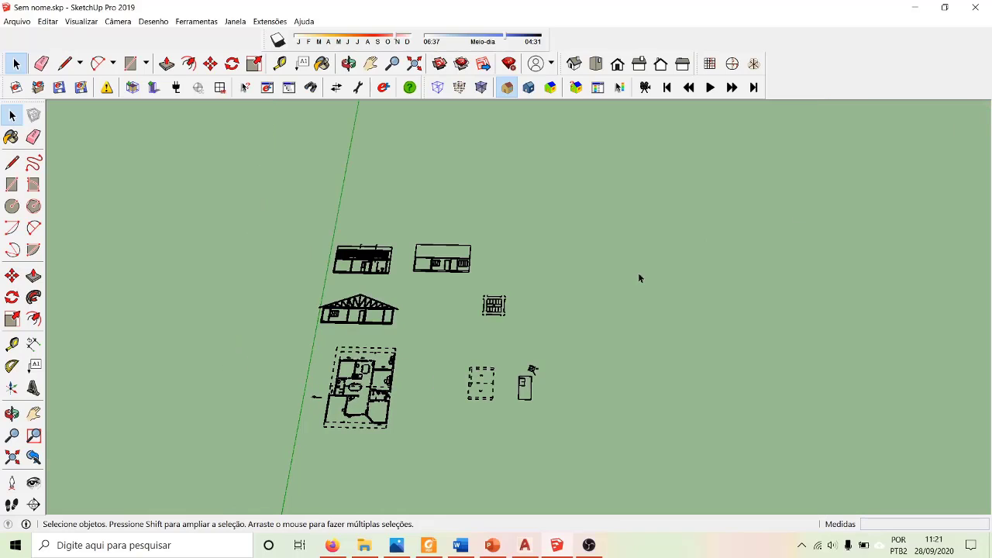
Step: Inspect the 3D house model's front facade, corner window, porch and the interior through the entrance door
scroll(306, 277, down, 5)
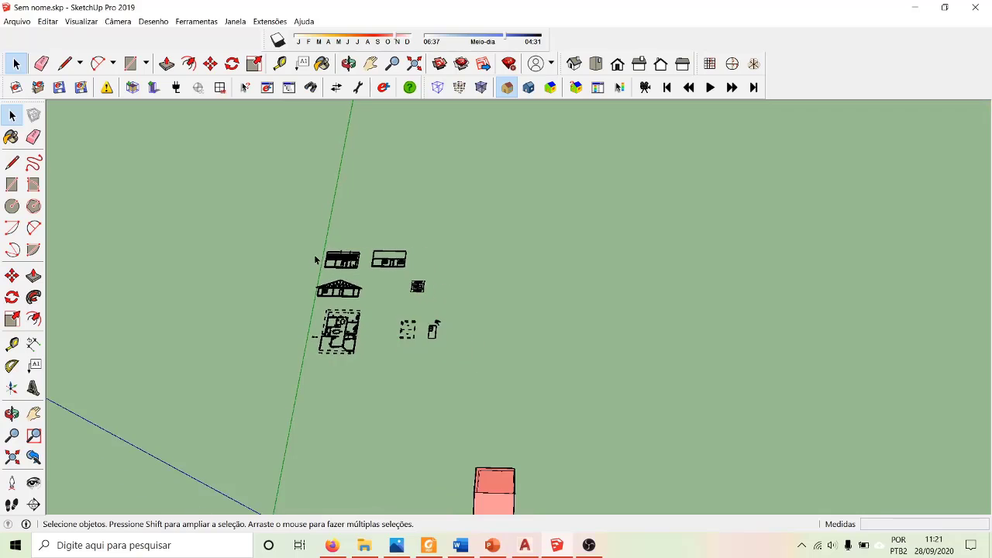
scroll(437, 477, up, 8)
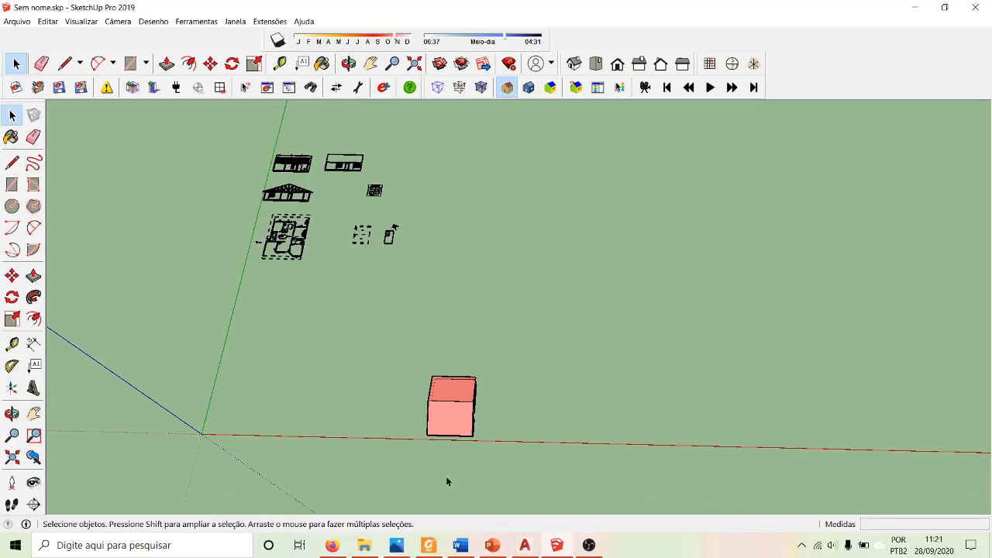
middle_drag(476, 458, 665, 365)
scroll(403, 356, up, 6)
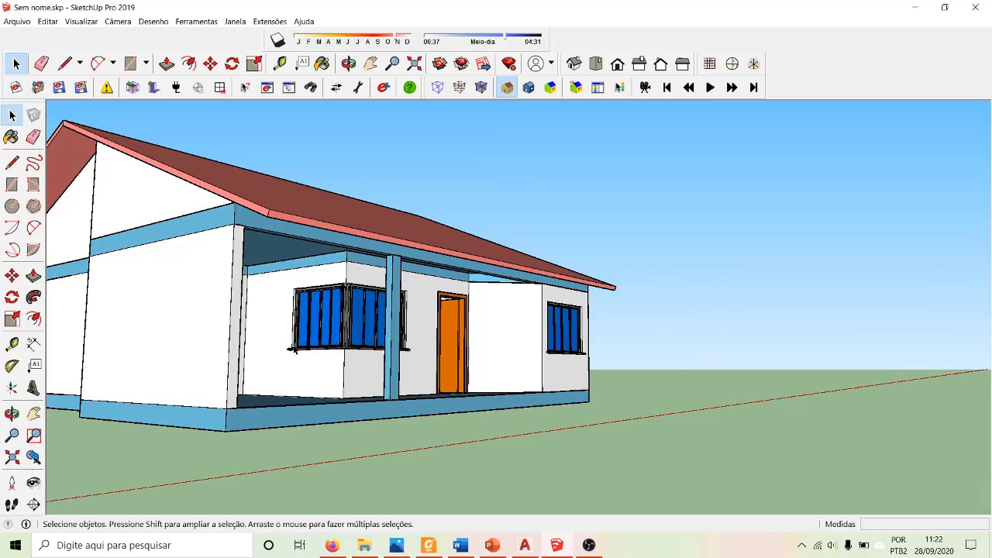
scroll(348, 324, up, 4)
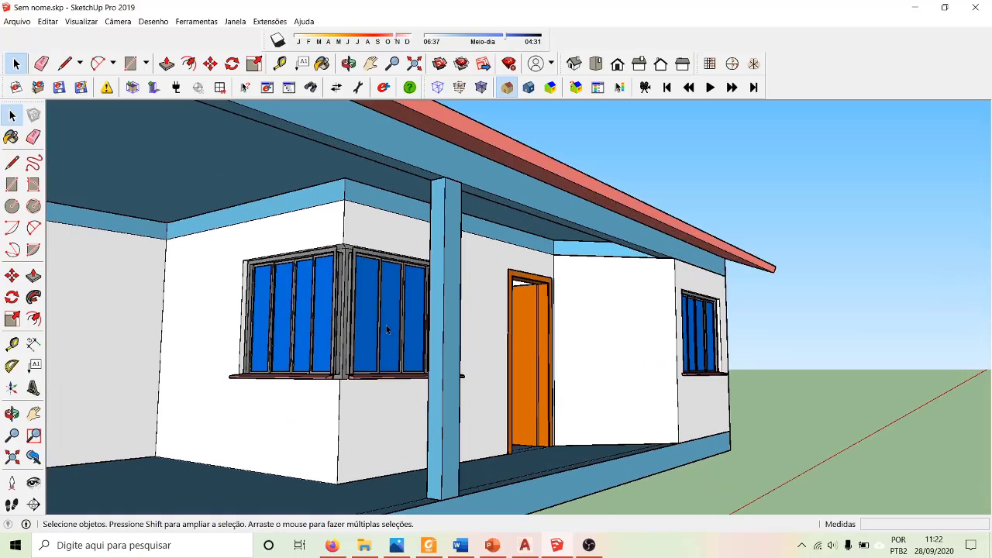
middle_drag(455, 463, 277, 475)
middle_drag(439, 462, 372, 458)
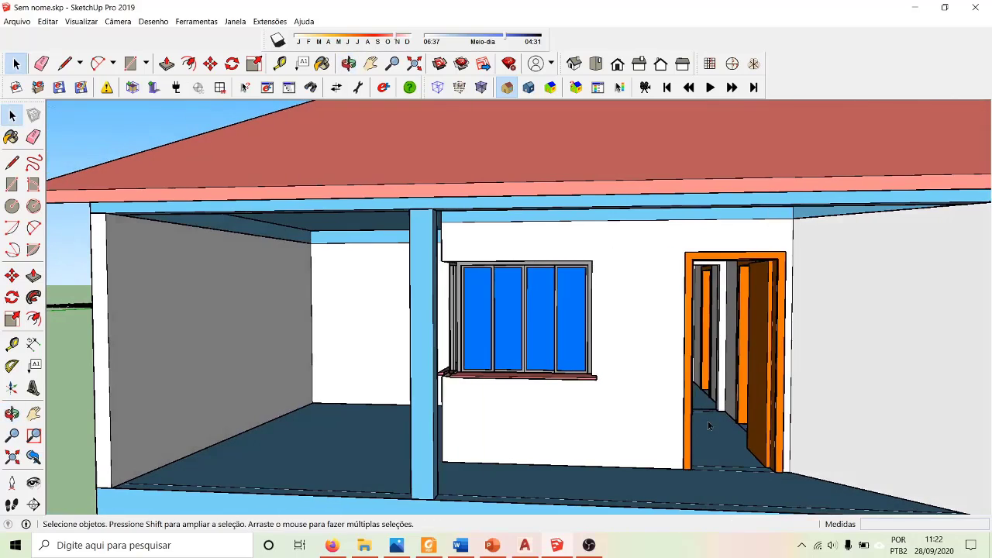
scroll(767, 413, up, 6)
scroll(767, 412, up, 2)
middle_drag(817, 415, 802, 451)
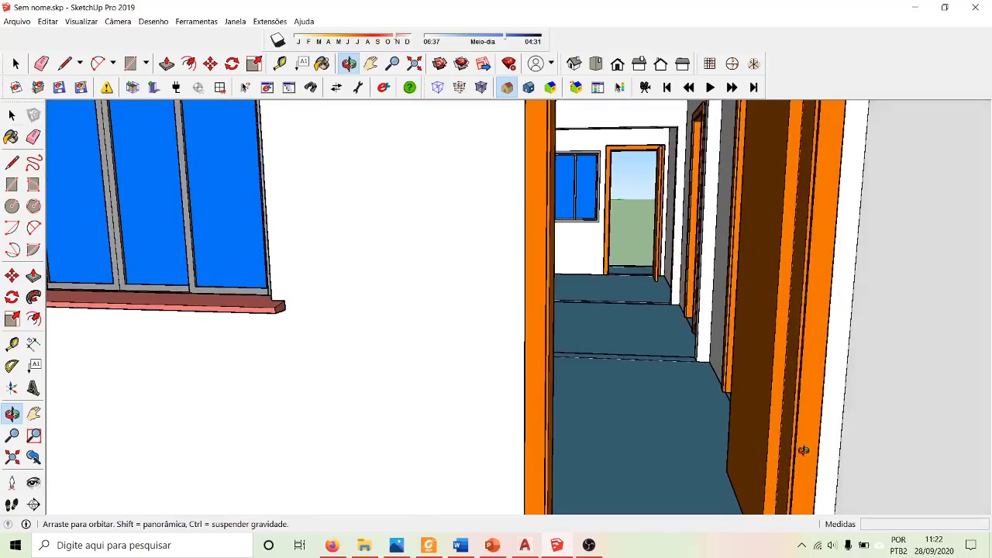
scroll(531, 366, down, 5)
scroll(530, 366, down, 3)
scroll(502, 348, down, 3)
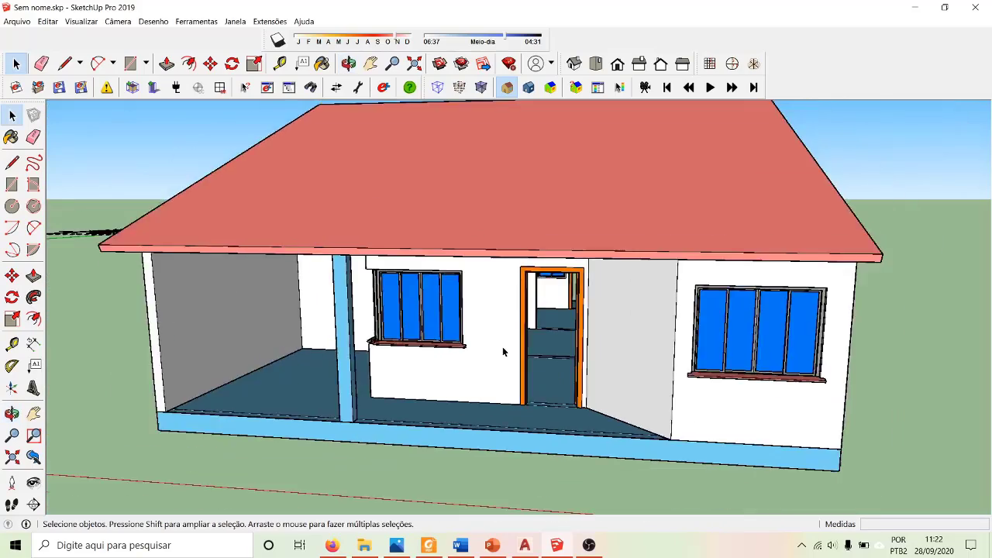
Step: Examine the dressing table and stool standing on the imported floor plan beside the house model
middle_drag(503, 347, 790, 352)
scroll(790, 352, down, 5)
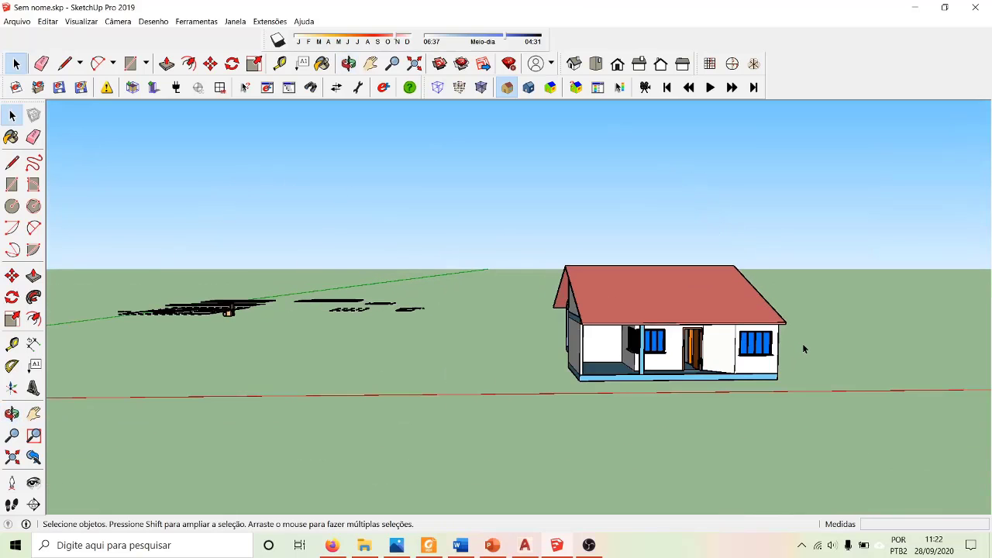
scroll(97, 297, up, 4)
scroll(110, 310, up, 5)
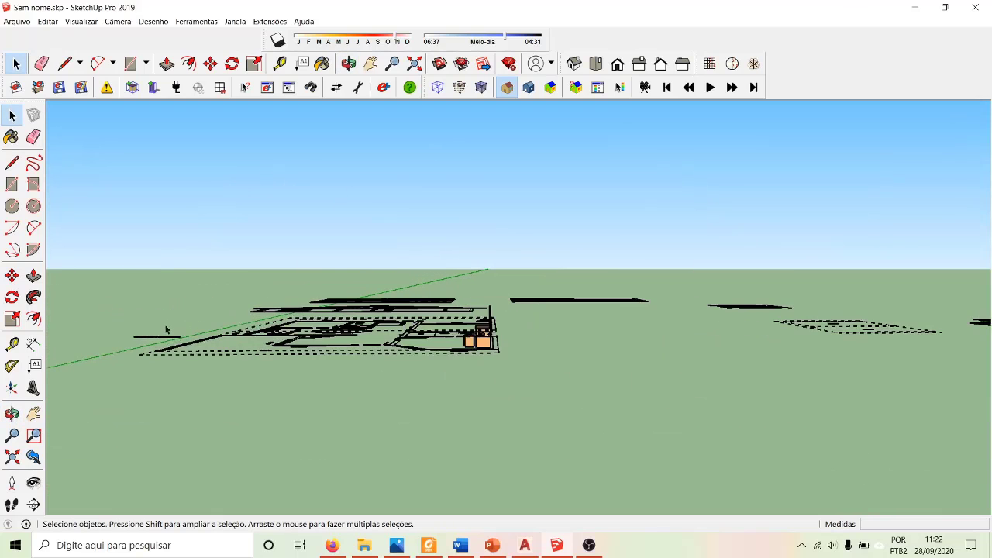
scroll(500, 345, up, 3)
middle_drag(496, 341, 580, 385)
scroll(580, 385, up, 4)
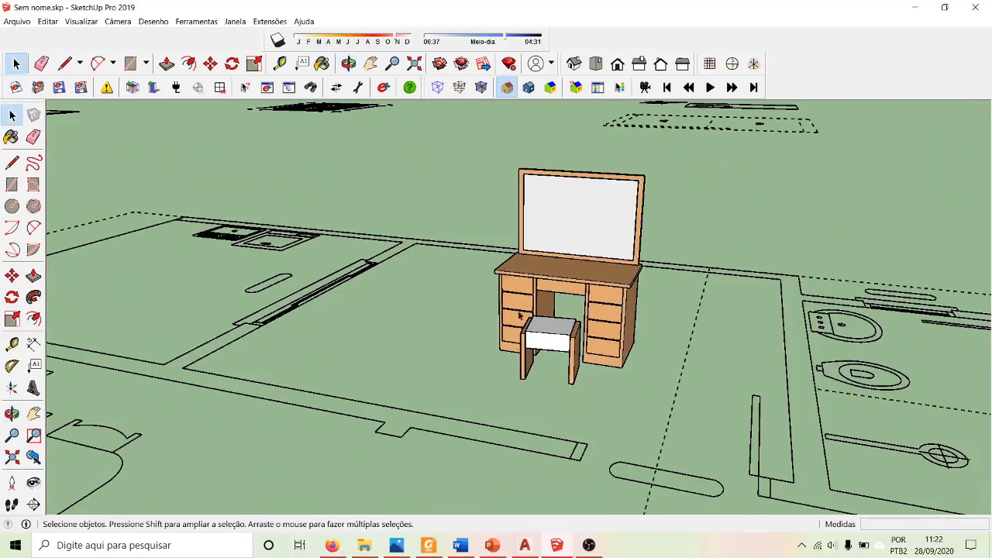
scroll(519, 315, up, 2)
middle_drag(665, 327, 647, 280)
scroll(299, 302, down, 3)
scroll(222, 281, down, 8)
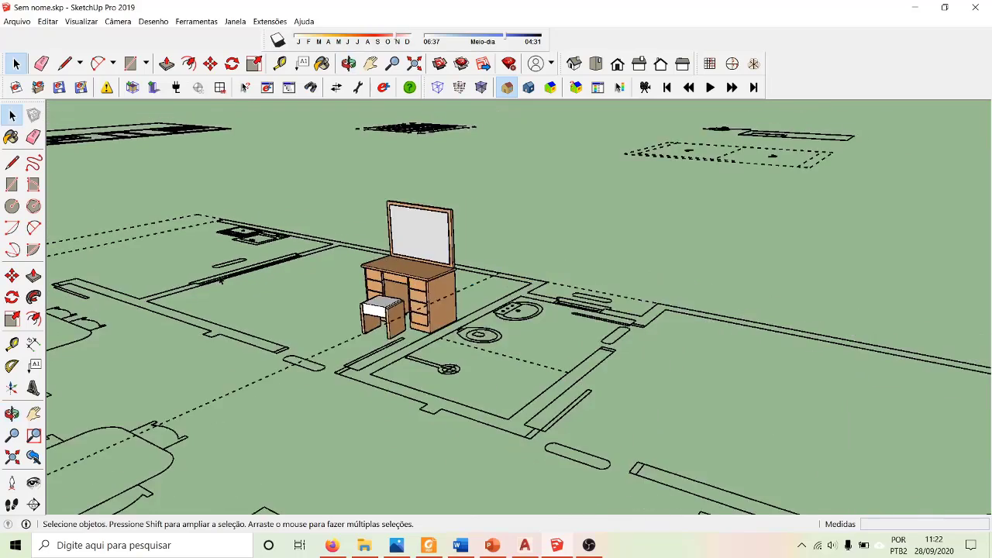
scroll(220, 279, down, 4)
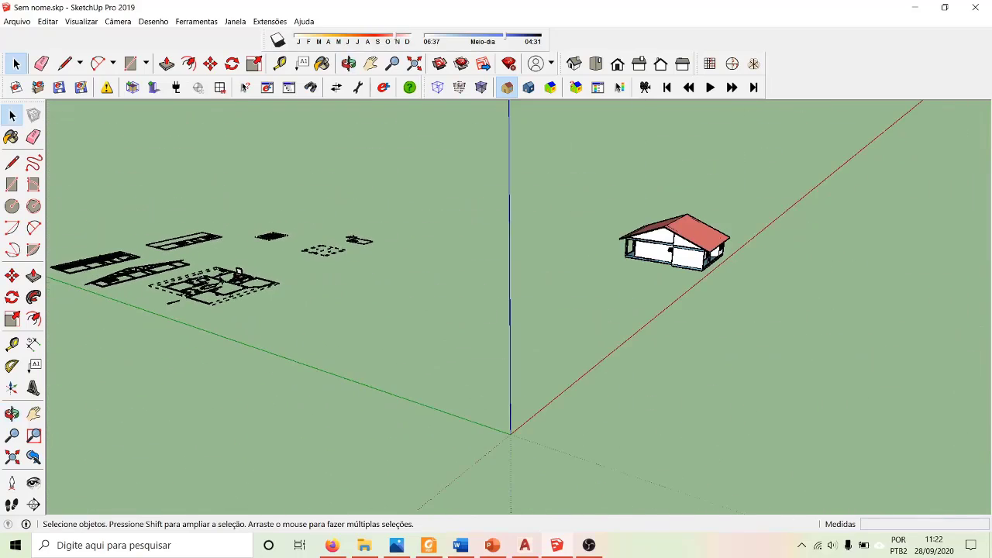
Step: Inspect the 3D house model's side gable, roof and front facade
scroll(625, 263, up, 7)
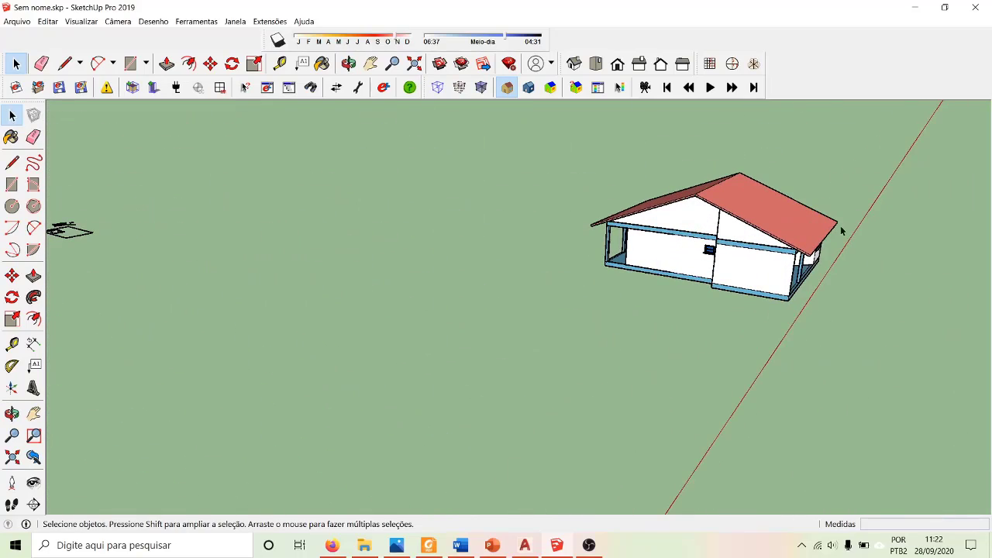
scroll(869, 230, up, 6)
middle_drag(868, 216, 515, 270)
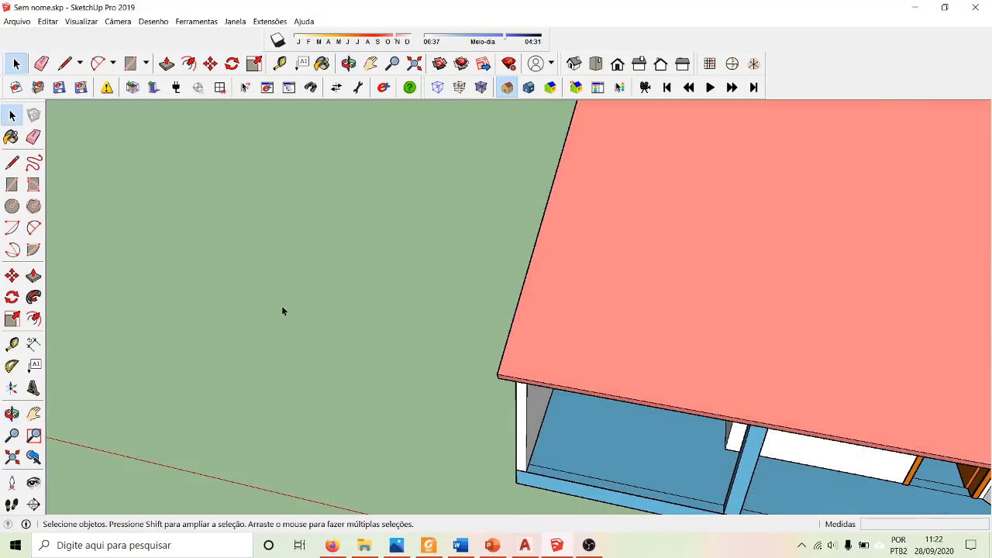
scroll(282, 311, down, 5)
middle_drag(655, 316, 695, 206)
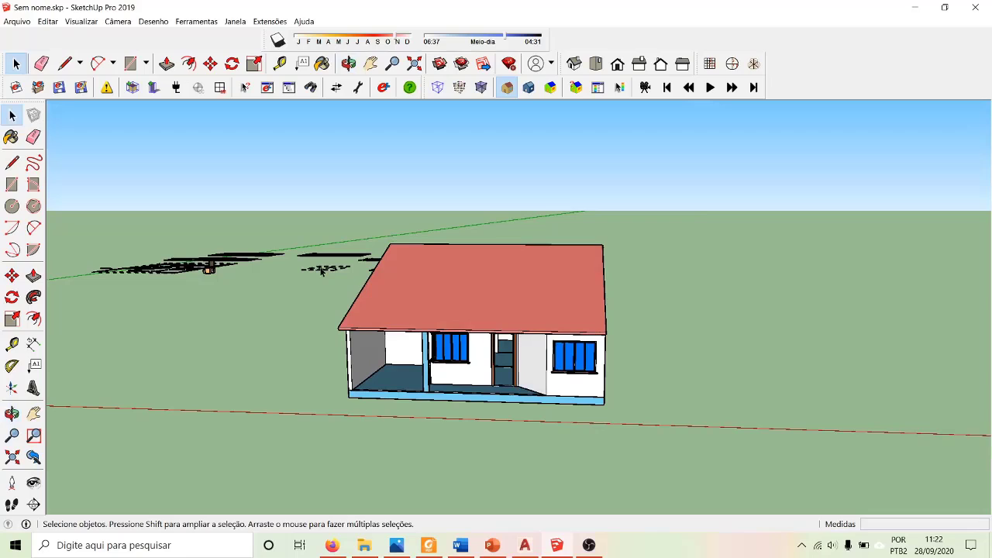
Step: Try a horizontal section plane at ground level beside the house, and delete it
click(33, 505)
click(284, 449)
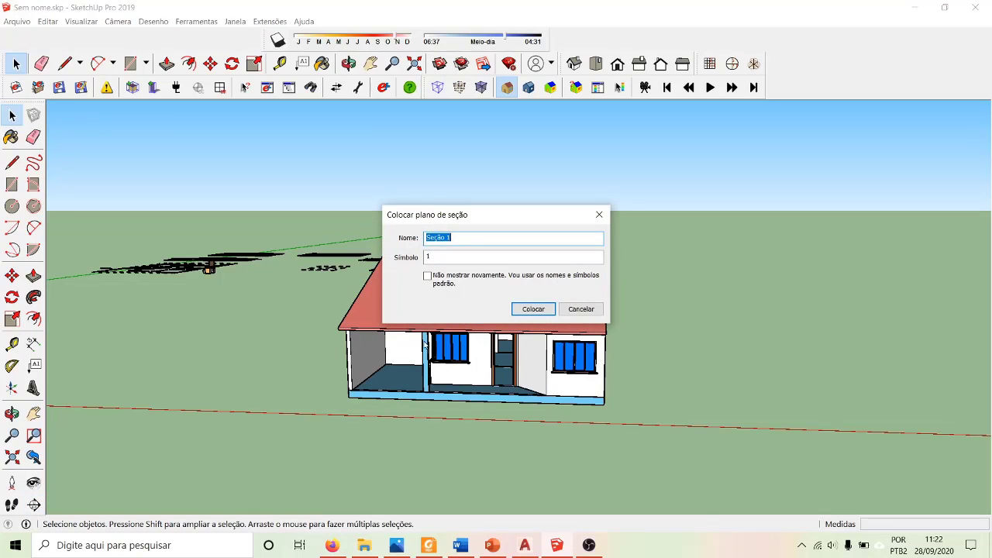
click(538, 310)
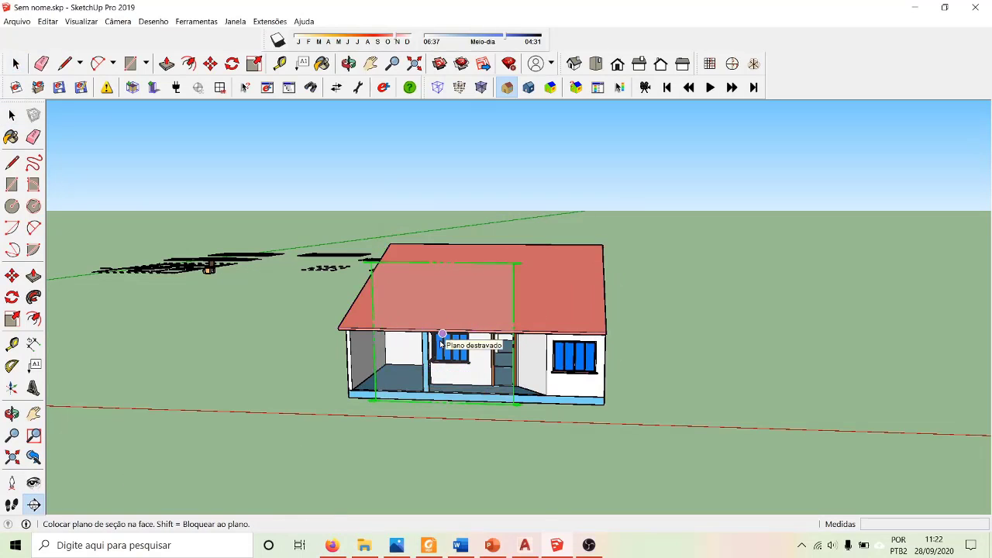
key(o)
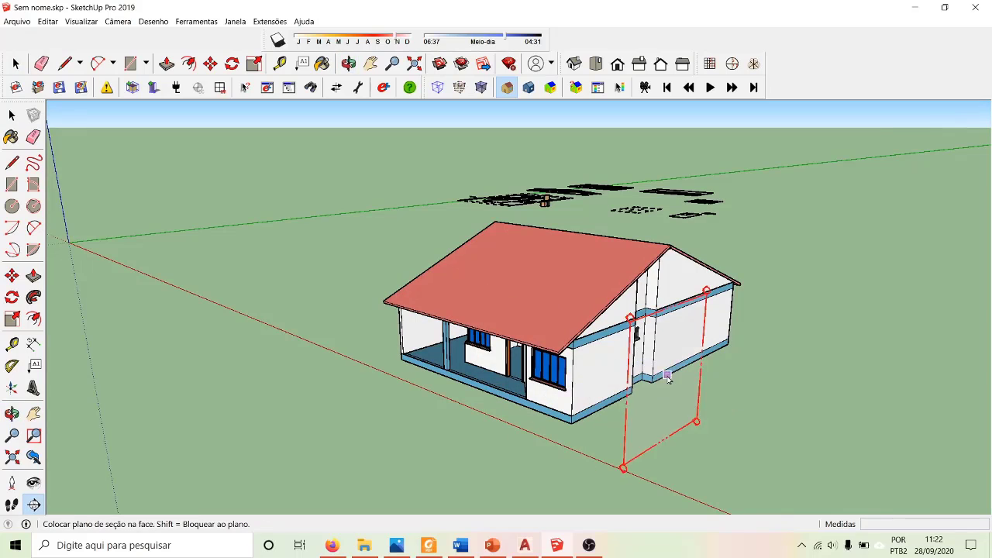
click(648, 396)
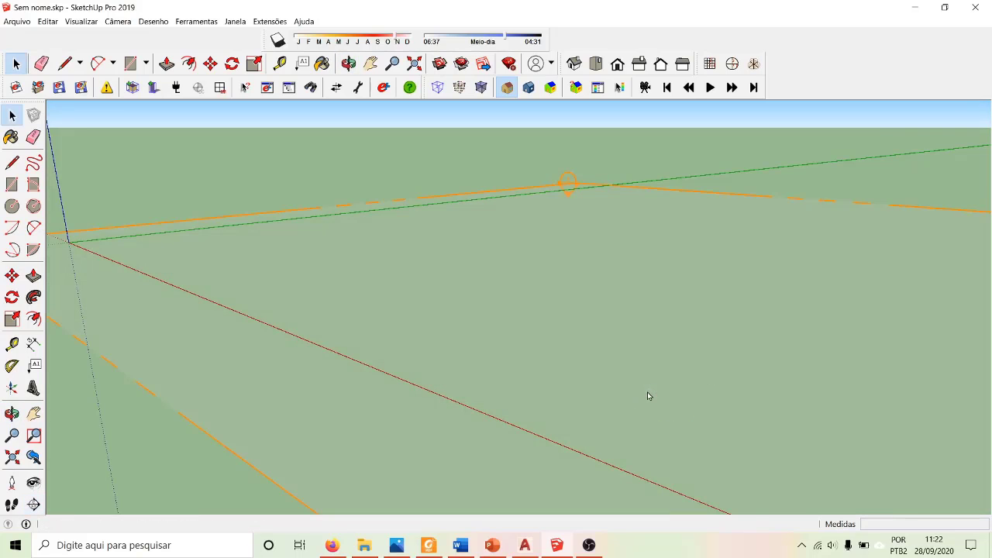
scroll(598, 400, down, 5)
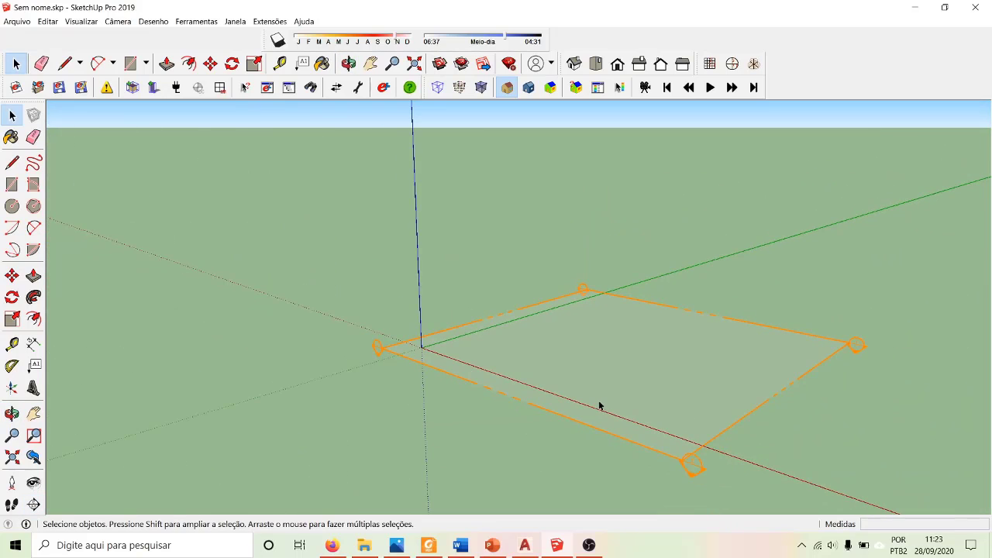
click(685, 459)
key(Delete)
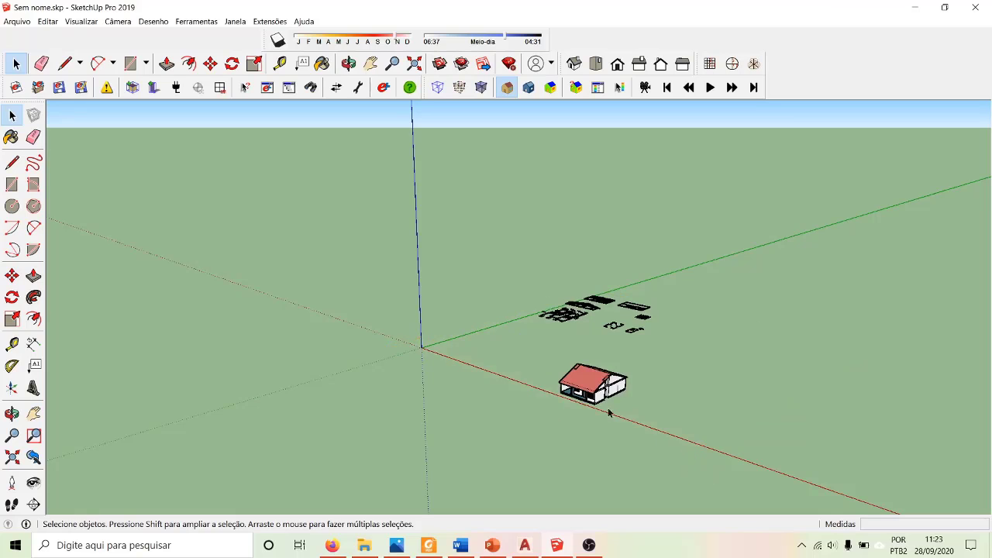
Step: Try another horizontal section plane on the ground near the house's side wall, and undo it
scroll(608, 395, up, 6)
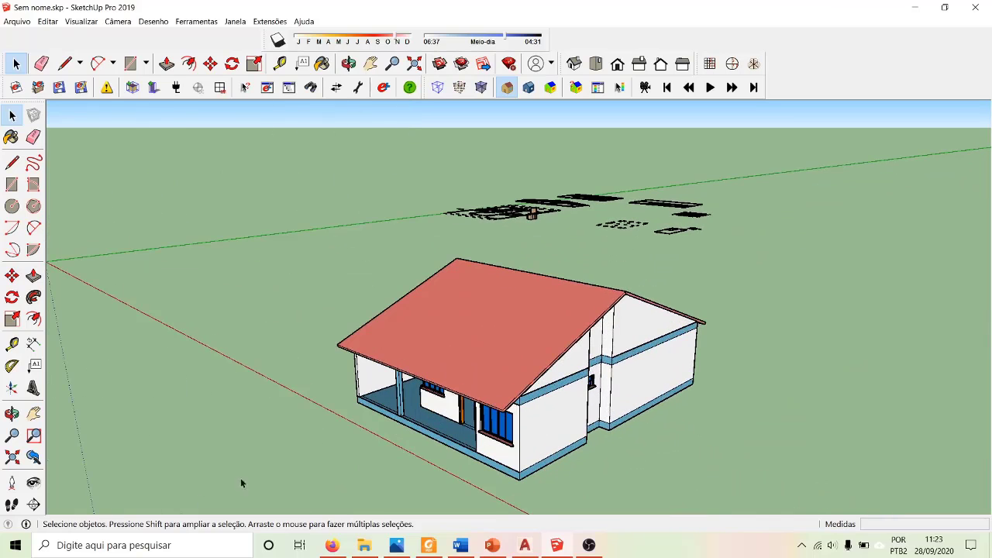
click(33, 504)
click(524, 311)
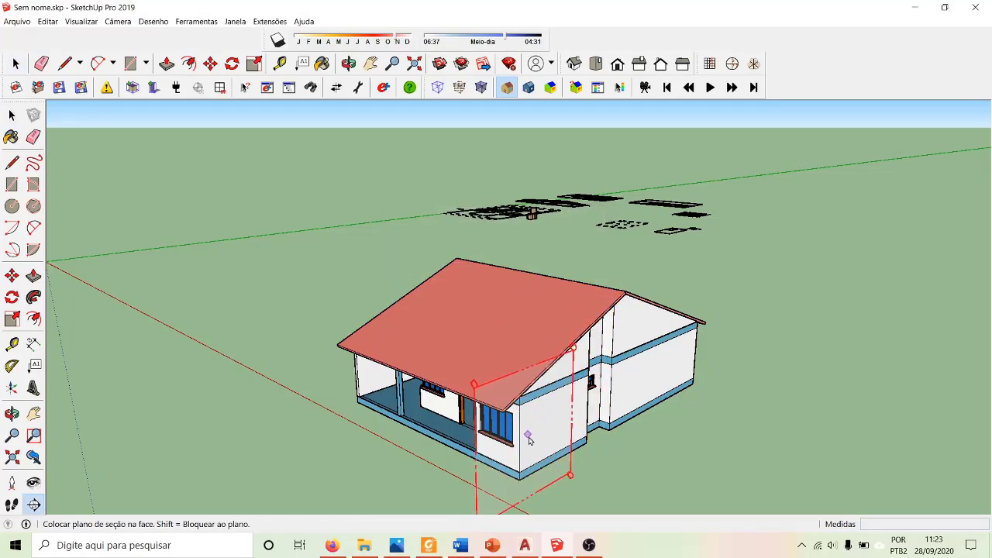
click(640, 425)
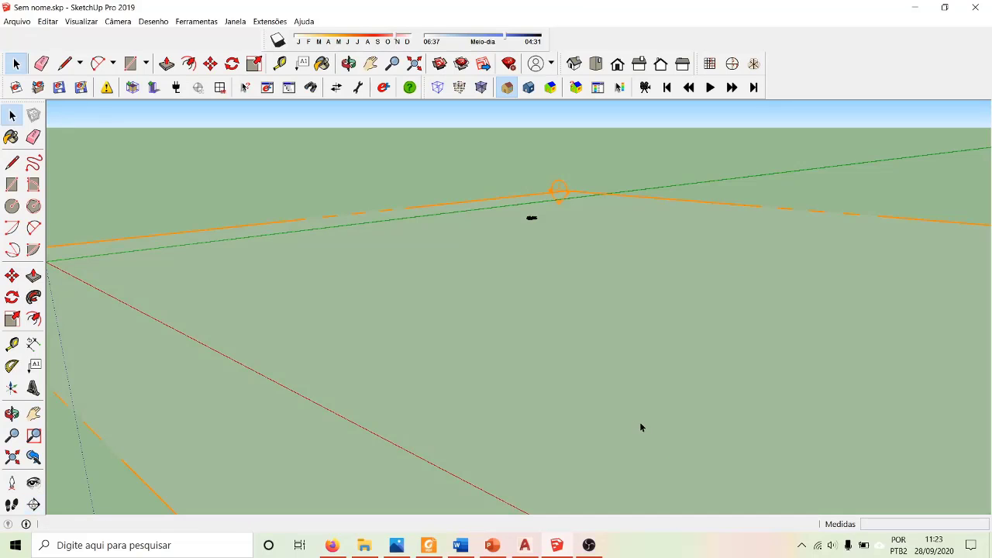
scroll(638, 424, down, 3)
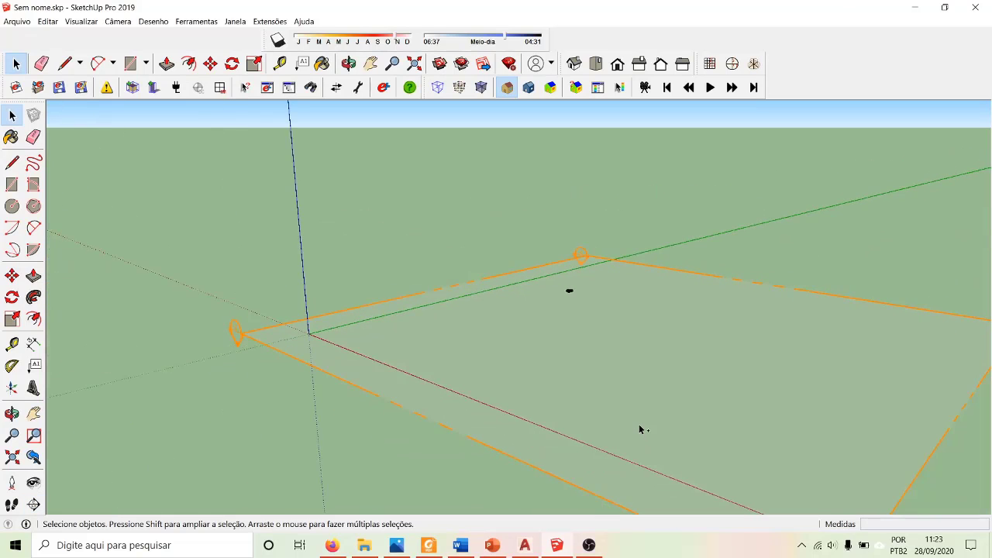
key(ctrl+z)
Step: Explode the component that contains the house and imported plans, and select the side gable wall face
scroll(604, 424, up, 5)
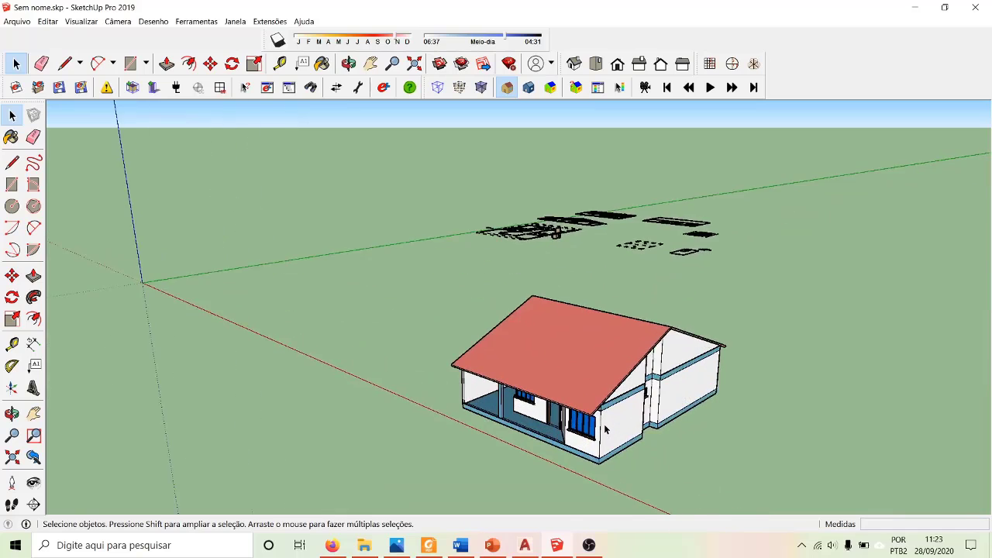
key(ctrl+a)
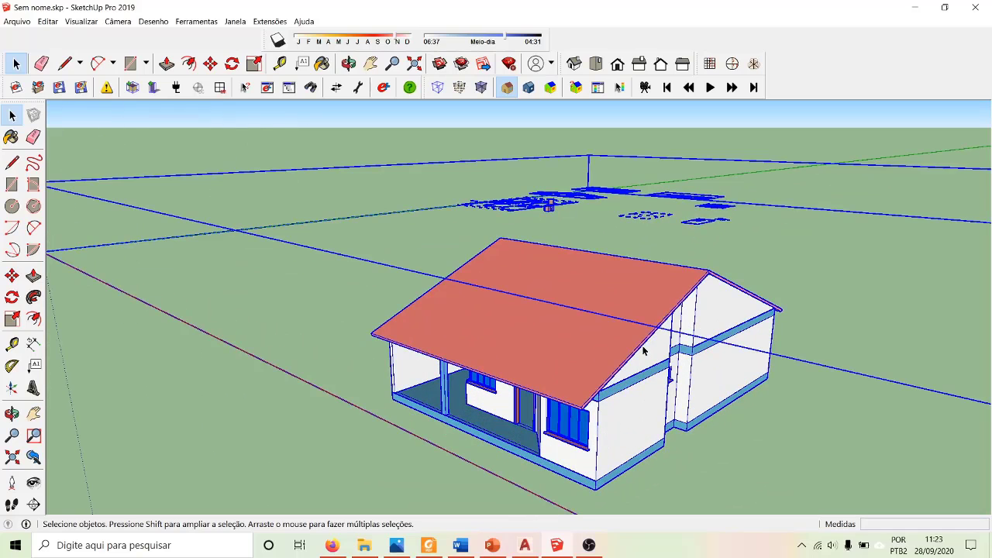
right_click(643, 351)
mouse_move(707, 341)
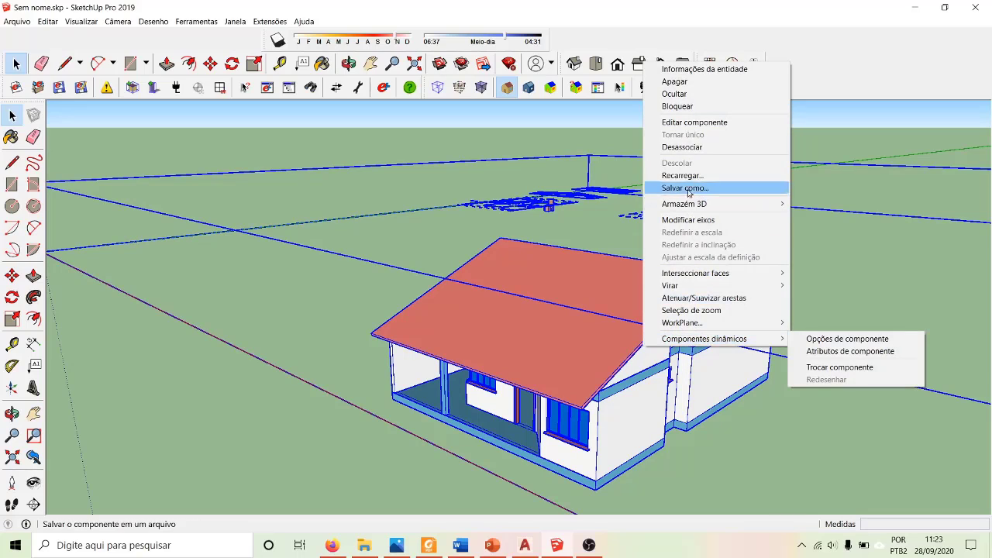
click(697, 151)
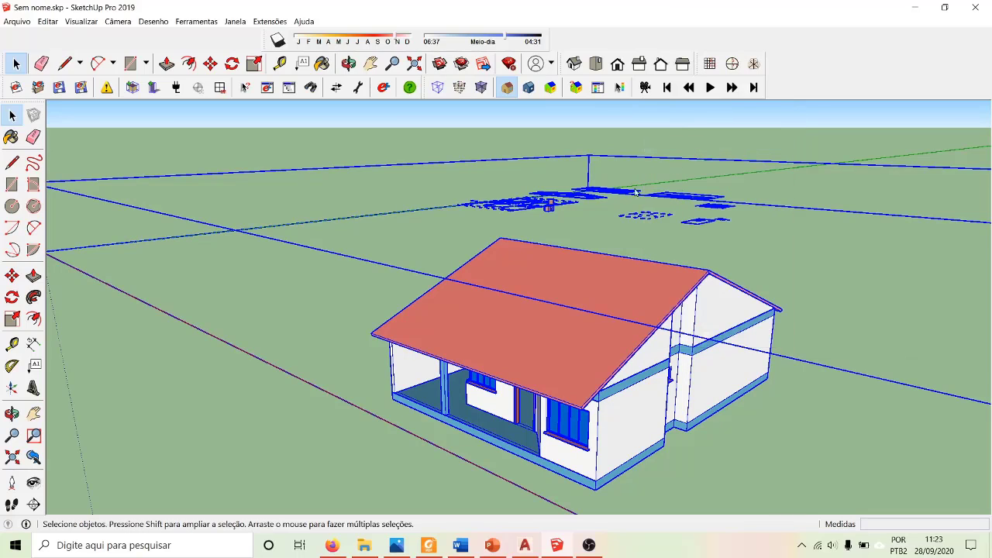
click(474, 150)
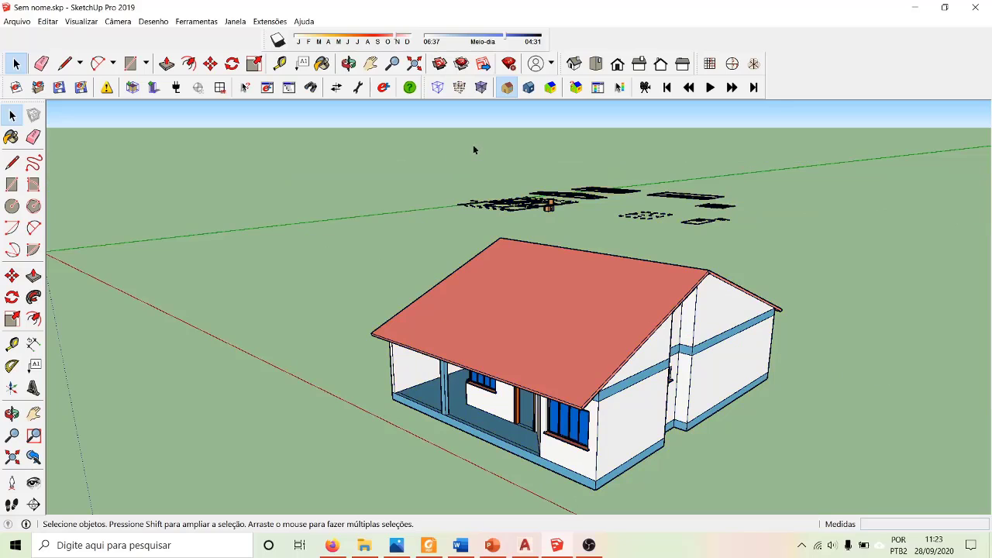
click(553, 363)
click(654, 358)
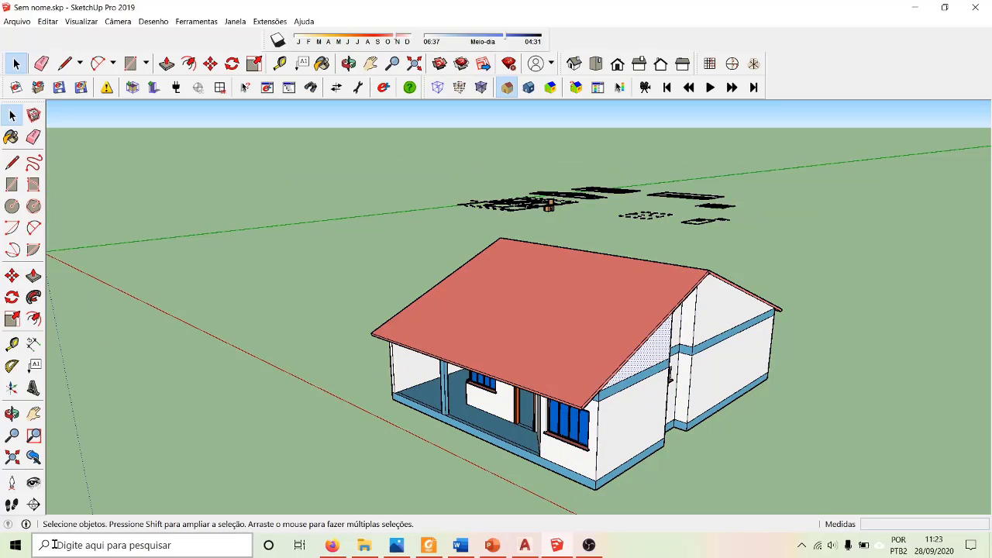
Step: Place a section plane on the front slope of the house roof
click(33, 505)
click(527, 309)
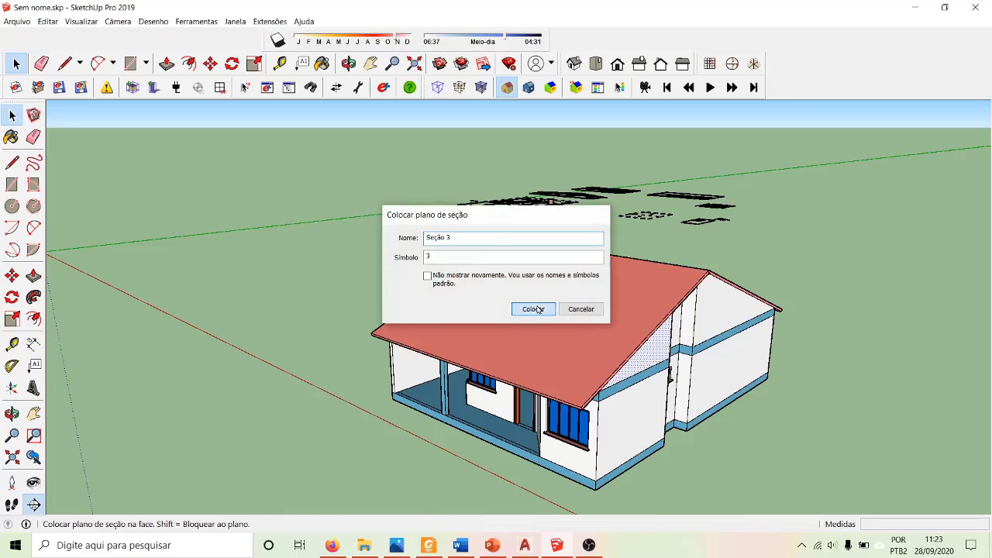
click(552, 344)
middle_drag(552, 344, 573, 362)
Step: Place a horizontal section plane through the house at the porch floor level
click(34, 505)
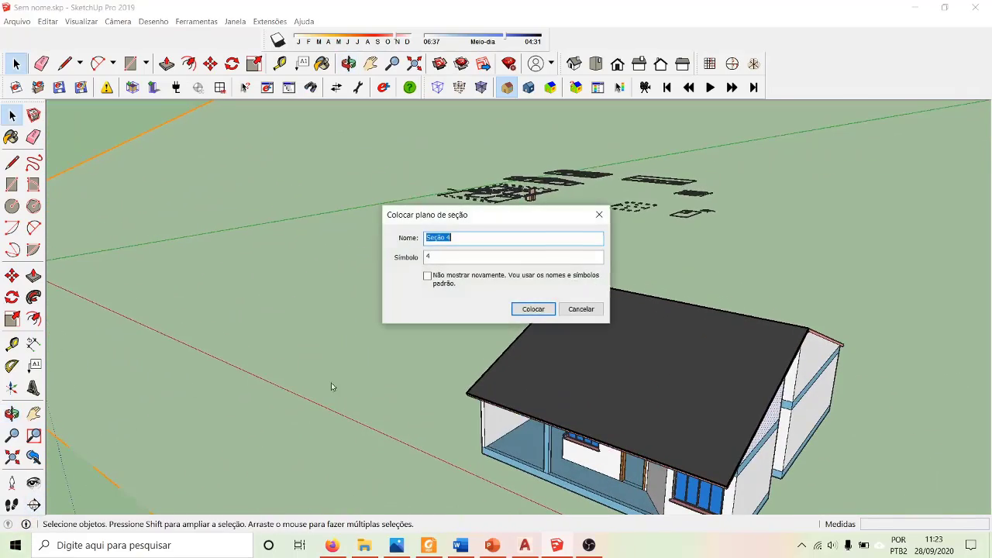
click(516, 307)
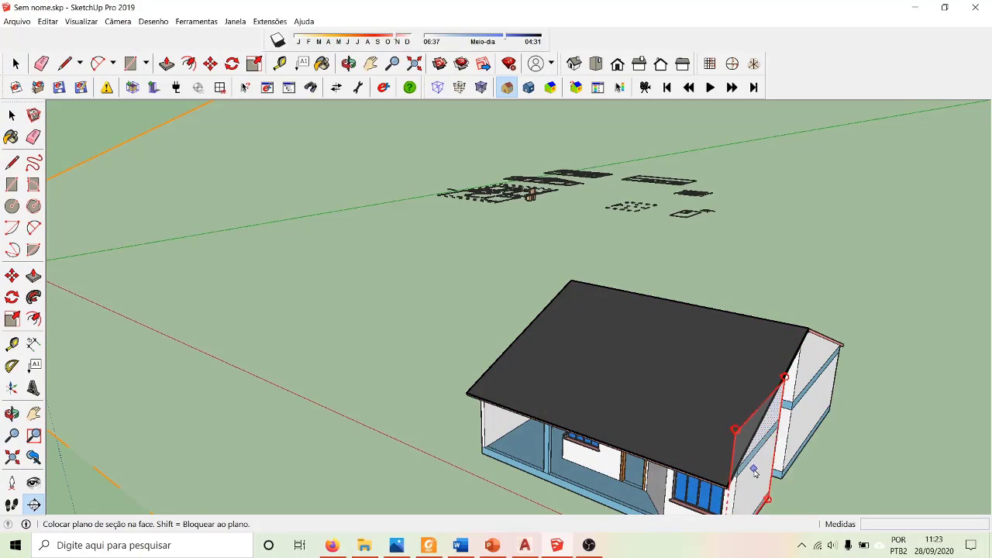
scroll(477, 281, down, 1)
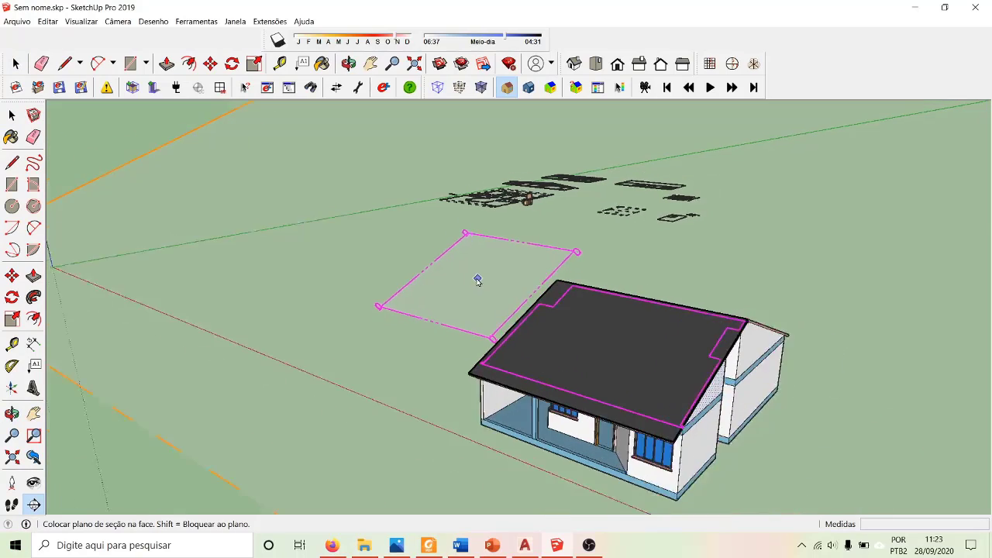
scroll(477, 282, down, 2)
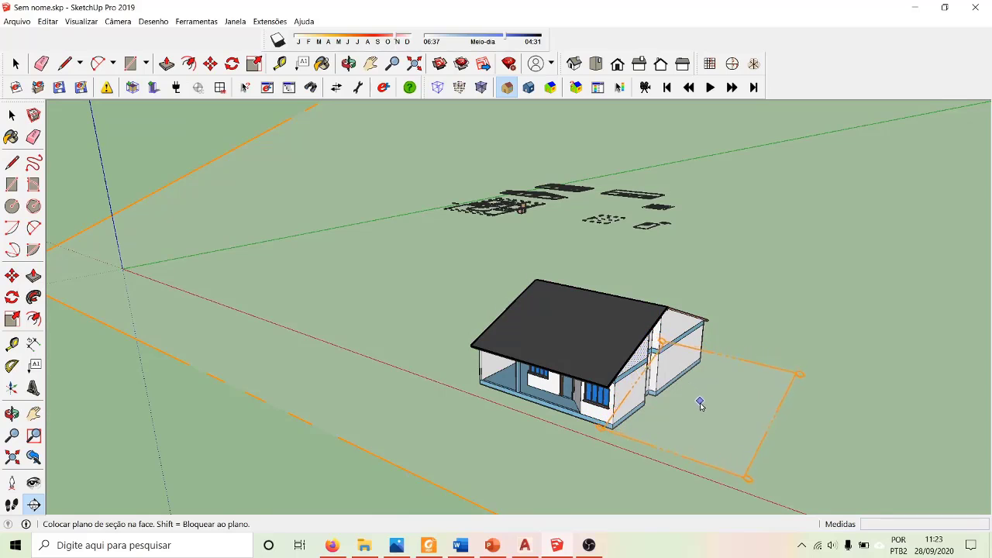
scroll(706, 428, up, 3)
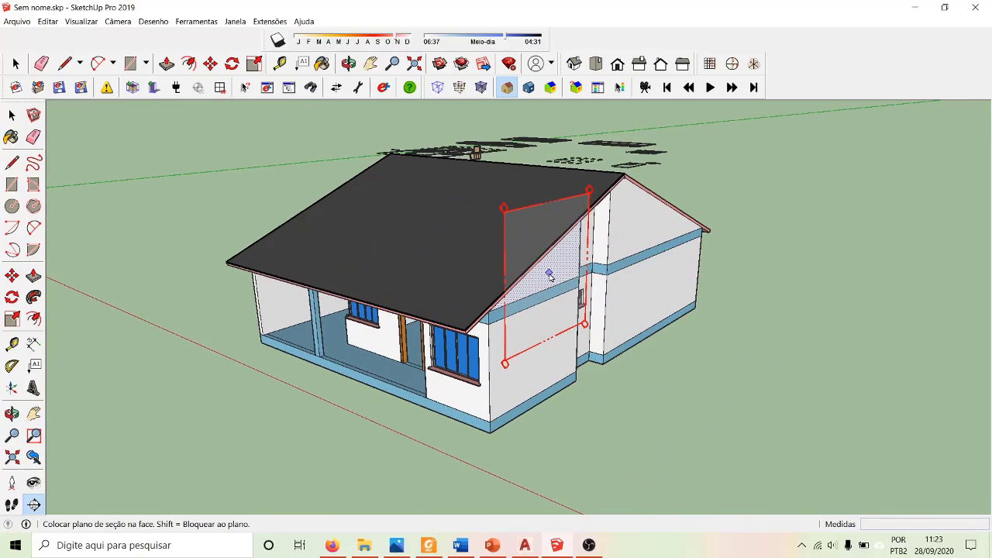
click(298, 341)
Step: Examine the sectioned house base from above and from the side, together with both section planes
key(o)
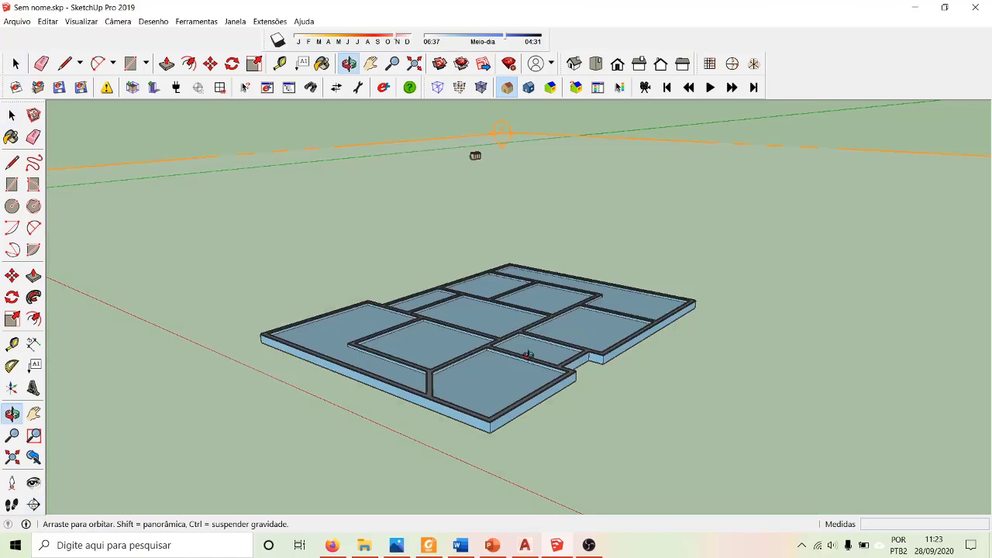
drag(527, 354, 469, 500)
key(space)
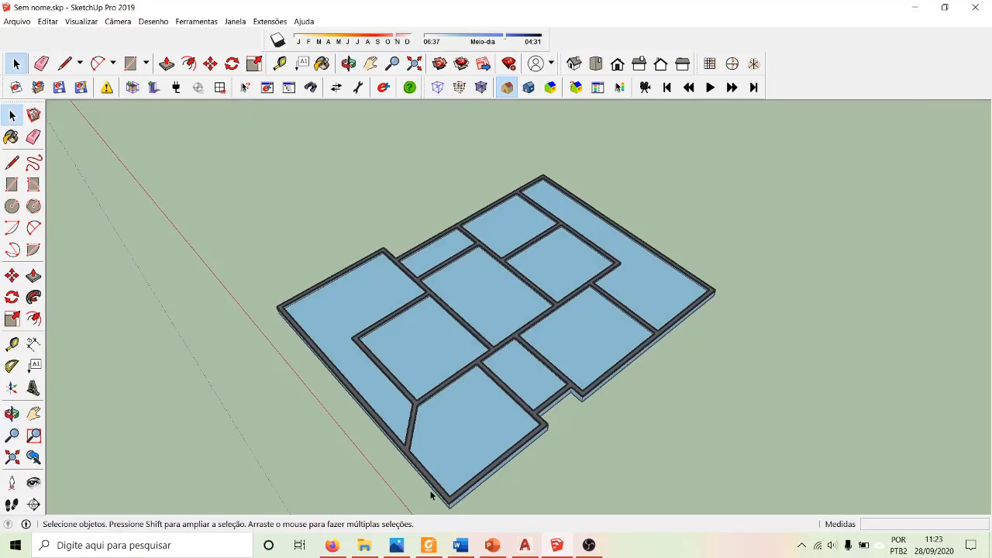
key(o)
drag(453, 308, 587, 177)
key(space)
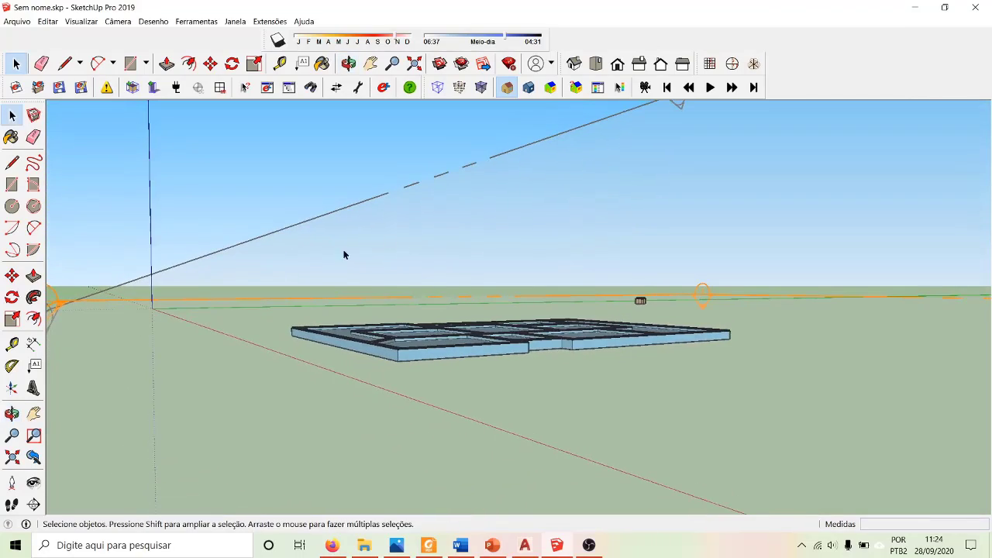
middle_drag(387, 369, 417, 441)
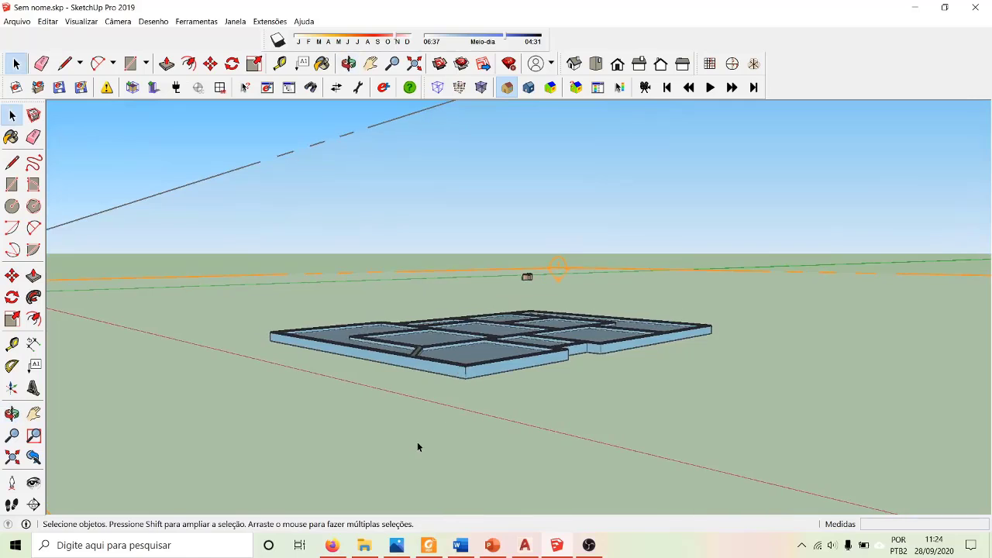
scroll(418, 444, down, 4)
scroll(417, 444, down, 2)
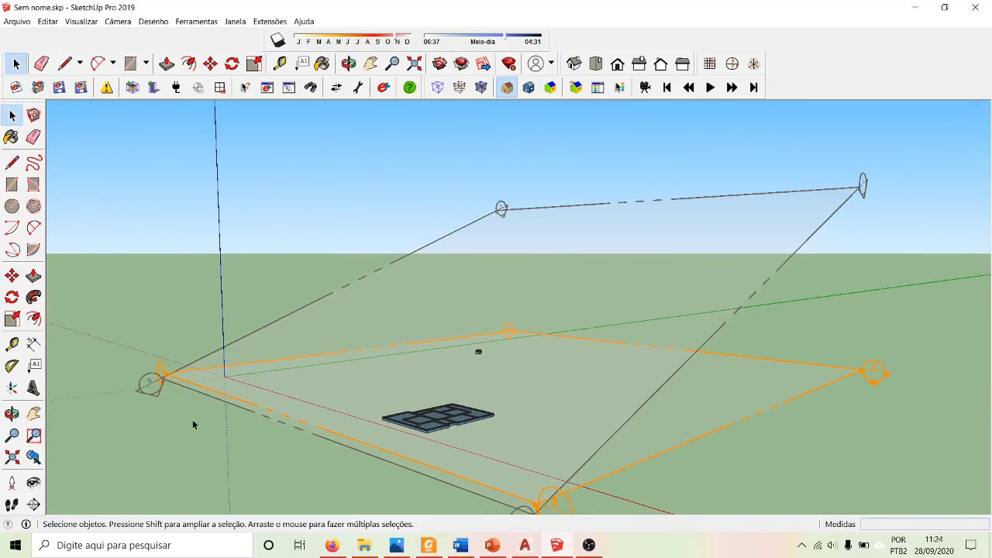
Step: Turn off the horizontal section cut so the whole house shows, and delete the sloped section plane aligned with the roof
click(830, 373)
click(722, 410)
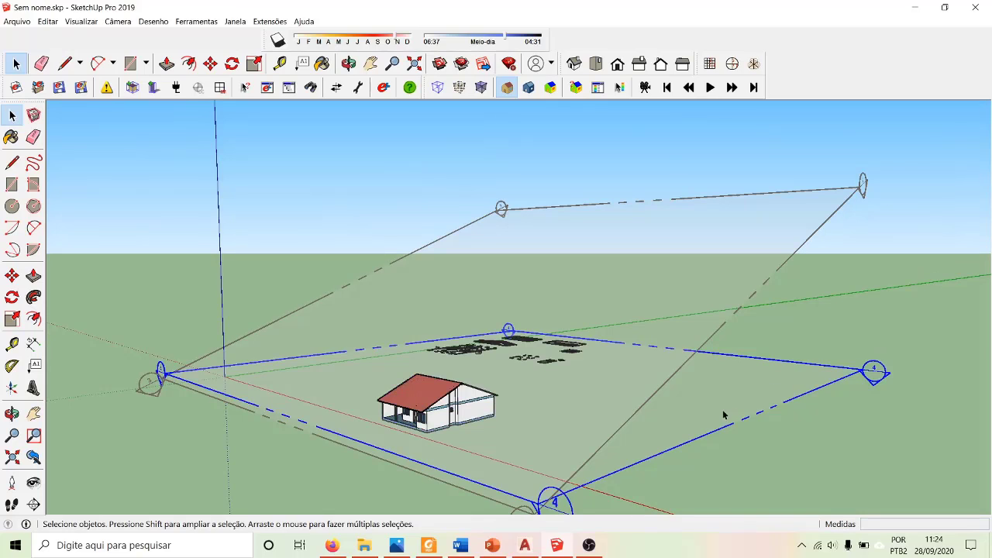
click(622, 478)
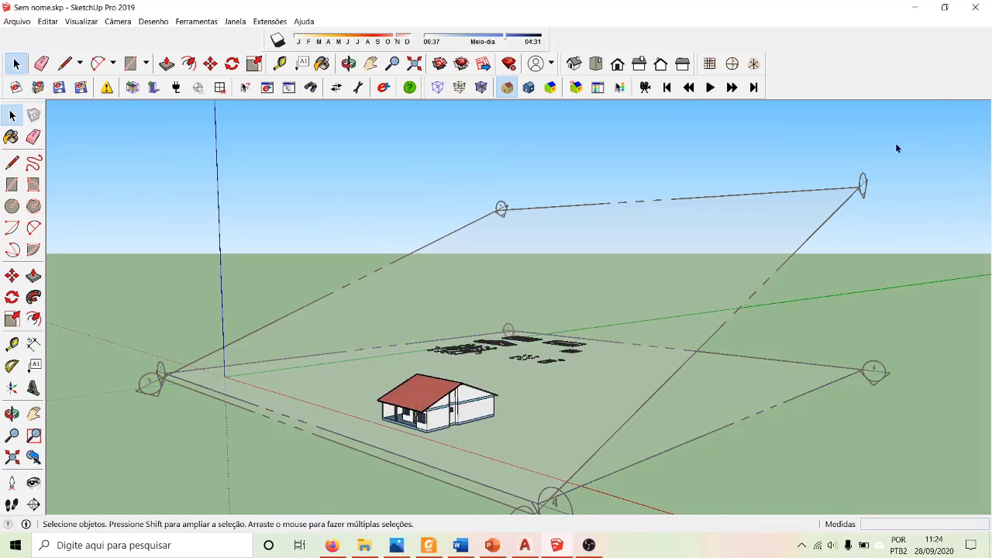
click(861, 189)
key(Delete)
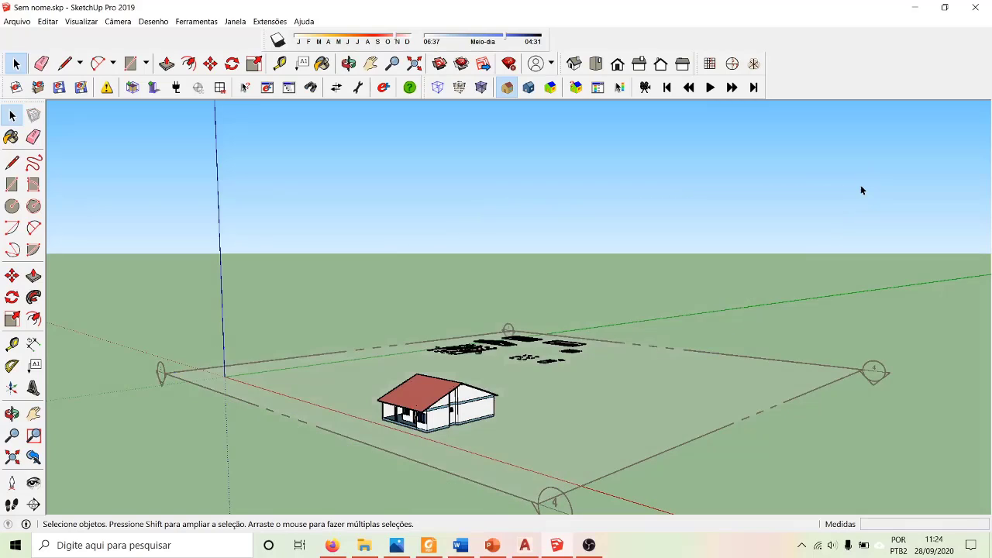
Step: Activate the horizontal section plane to examine the cut house base from above, and undo the activation
click(547, 502)
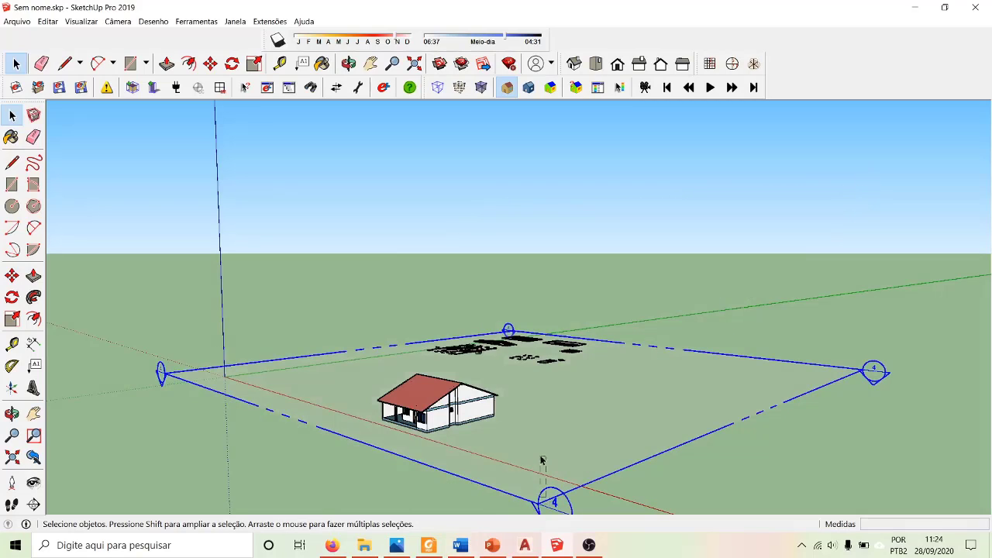
double_click(548, 497)
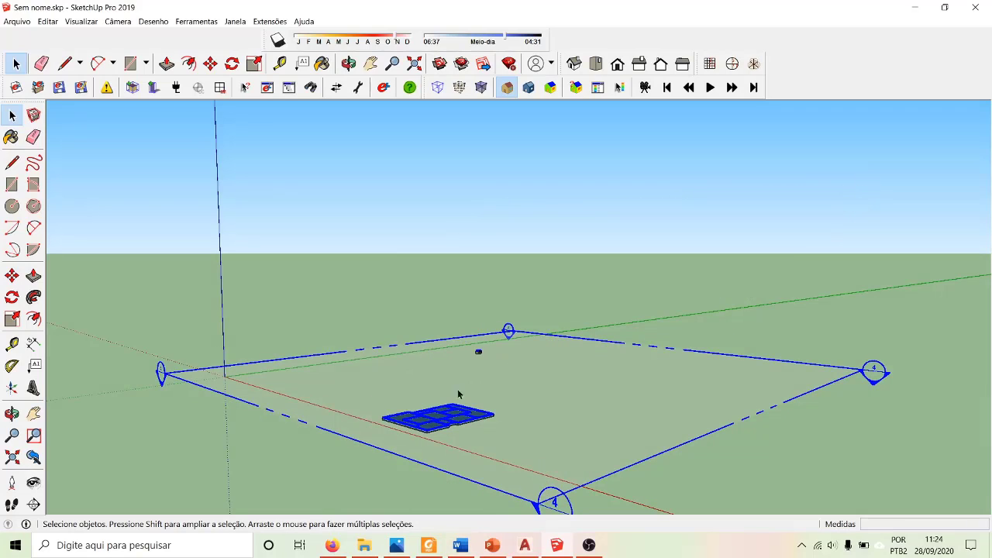
middle_drag(463, 377, 530, 457)
scroll(531, 457, up, 2)
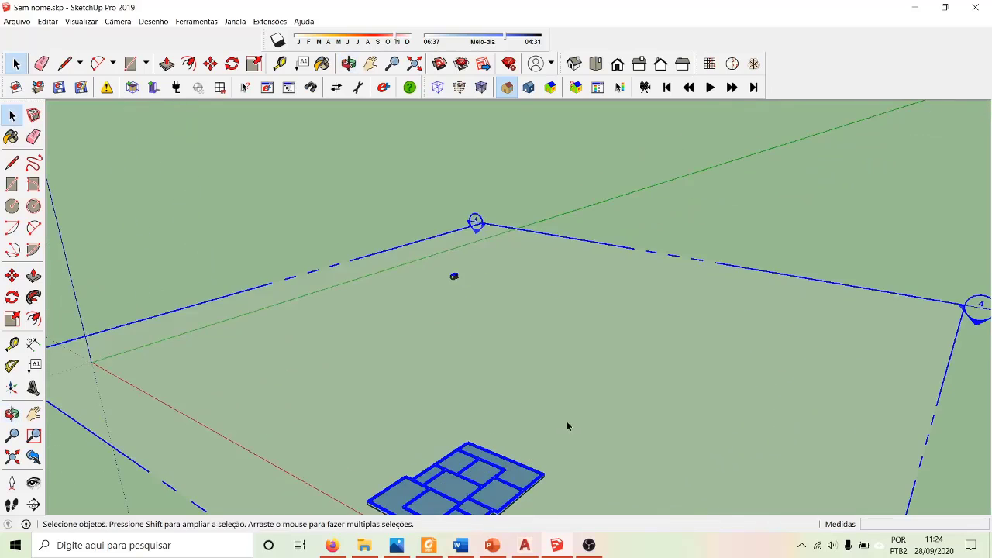
scroll(619, 383, down, 4)
scroll(556, 475, up, 4)
middle_drag(558, 338, 572, 324)
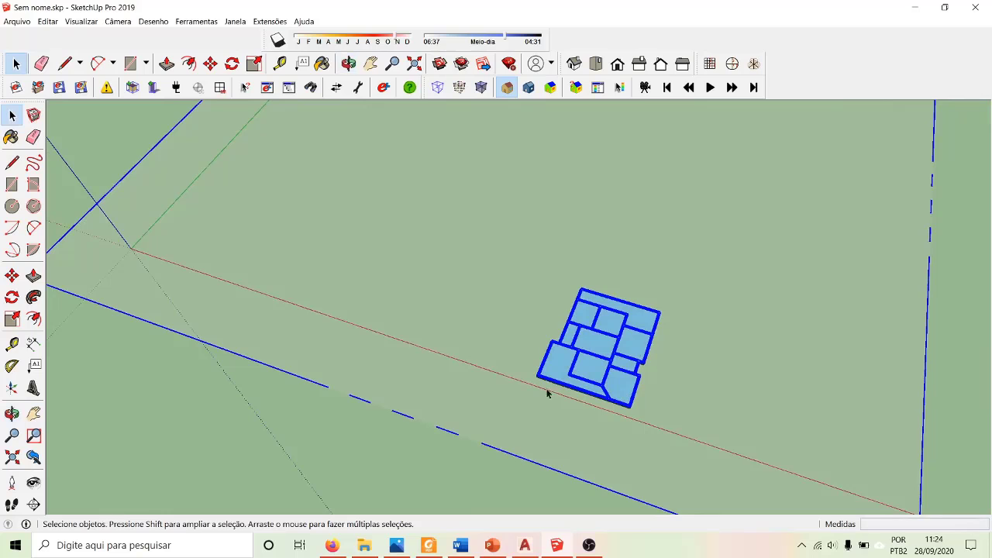
scroll(594, 372, up, 5)
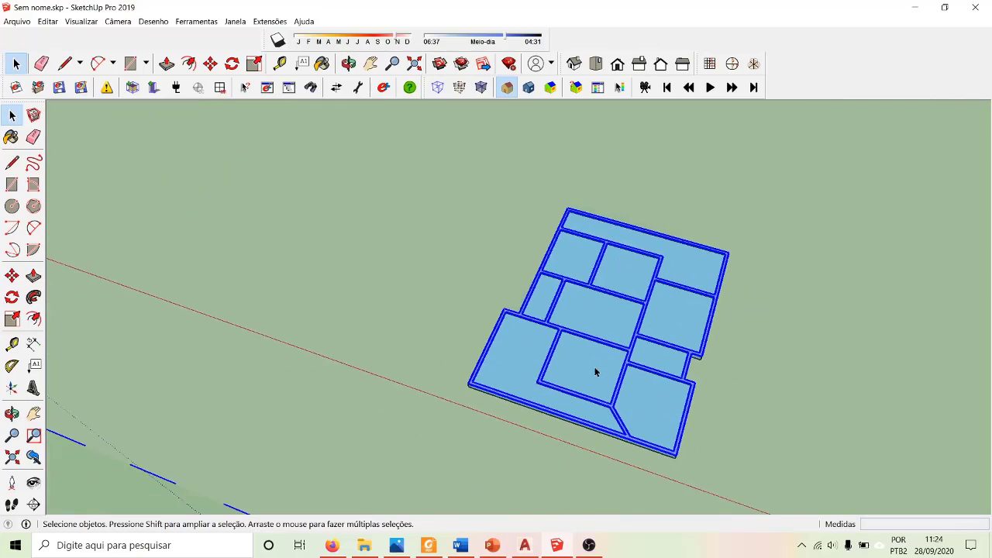
key(ctrl+z)
Step: Examine the house's front porch, with its entrance door, floor thresholds and windows, up close
middle_drag(619, 443, 669, 299)
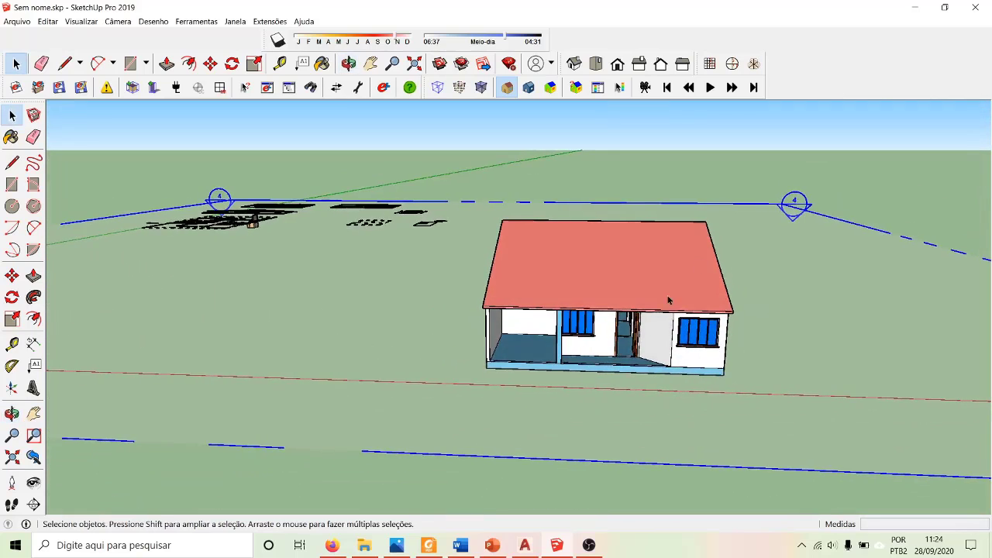
scroll(655, 329, up, 6)
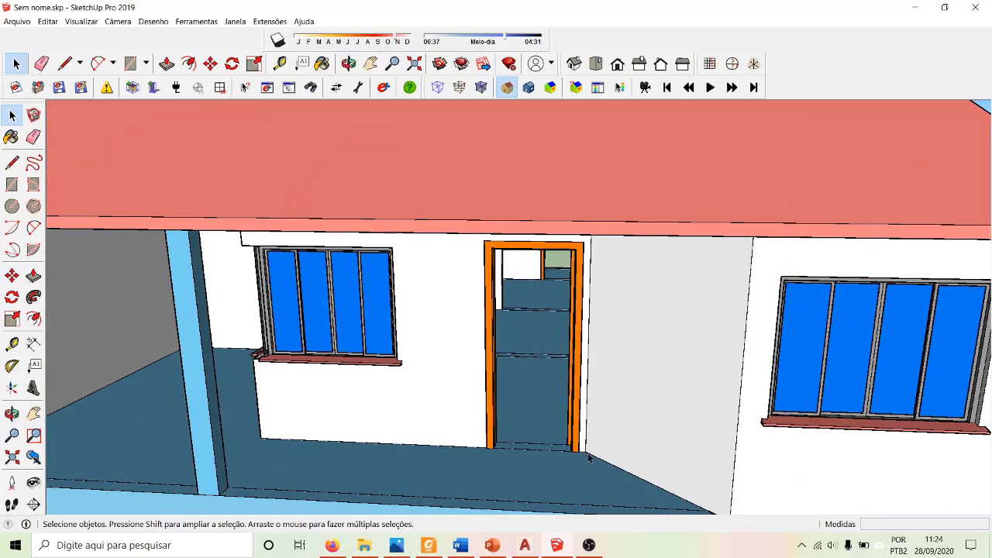
scroll(587, 453, up, 6)
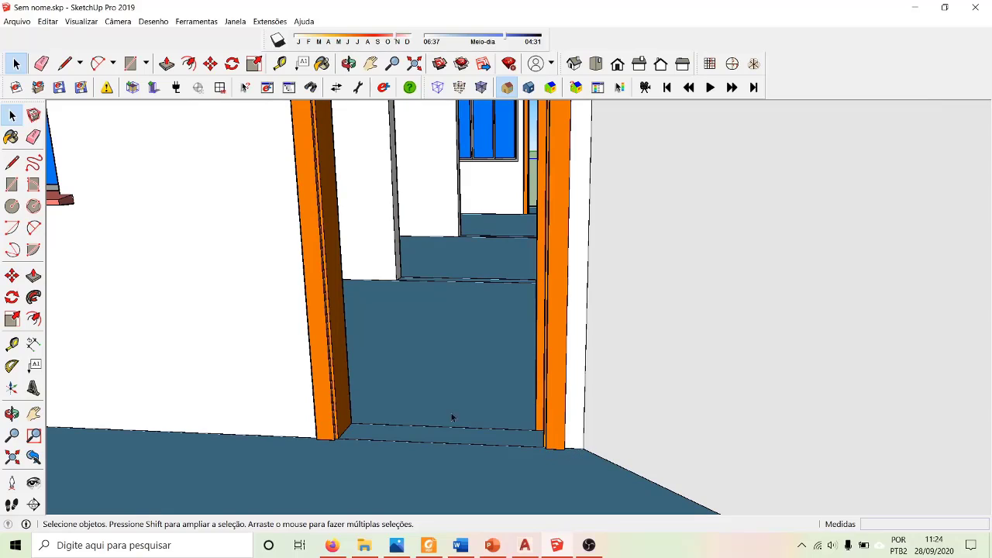
scroll(572, 404, down, 4)
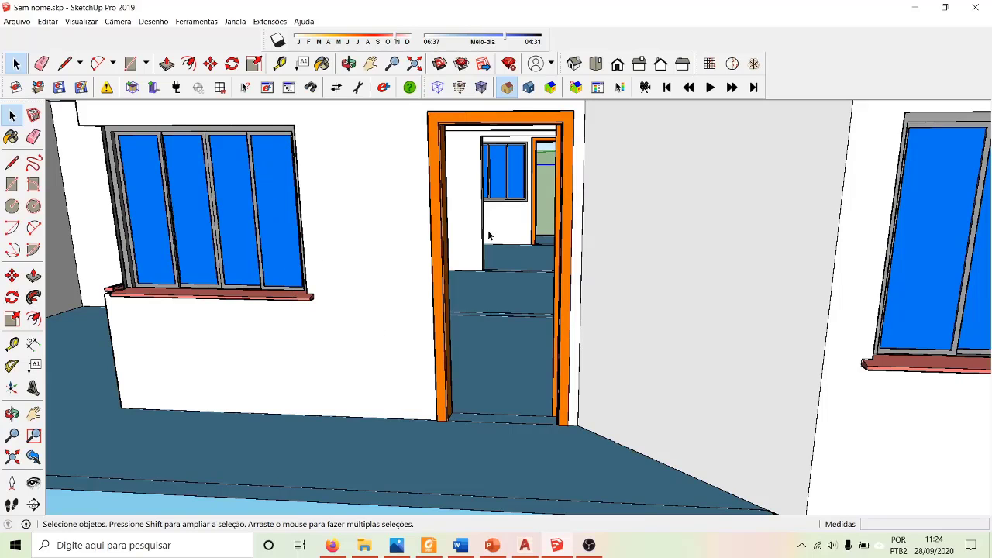
middle_drag(382, 406, 420, 387)
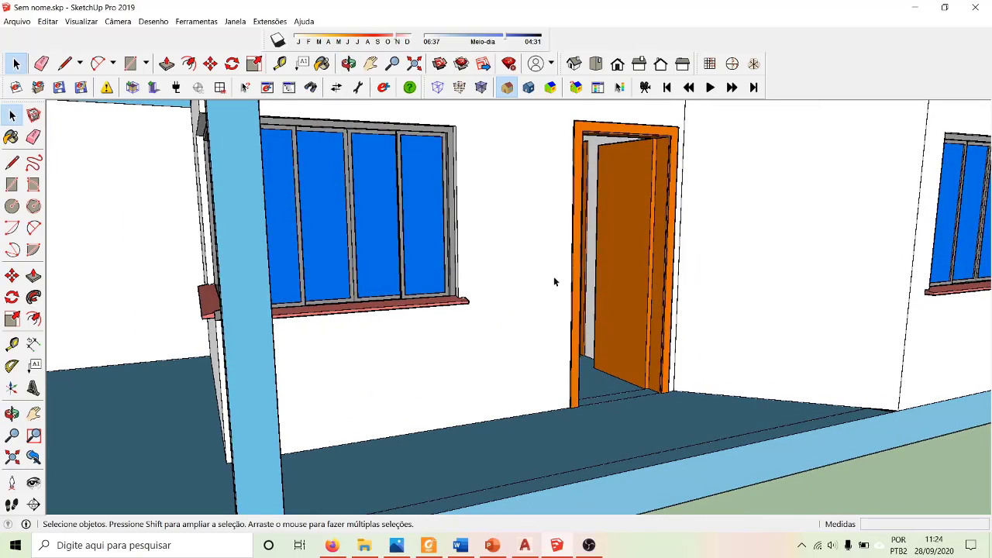
scroll(640, 323, down, 12)
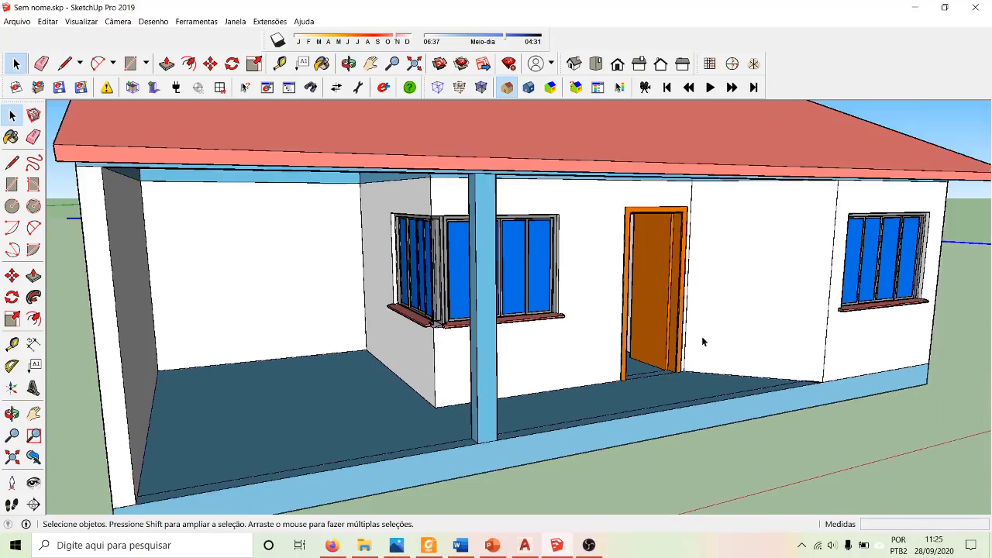
Step: Examine the imported 2D floor plan beside the house, focusing on the entrance door, front windows and angled wall
scroll(112, 326, up, 2)
middle_drag(368, 331, 441, 335)
scroll(366, 351, down, 5)
scroll(141, 358, up, 2)
scroll(141, 358, up, 6)
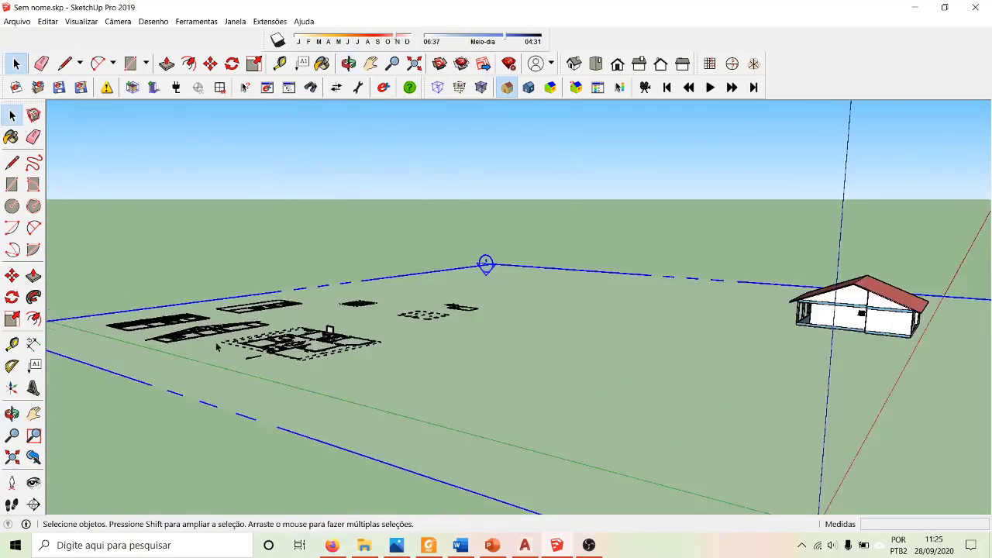
middle_drag(543, 341, 372, 485)
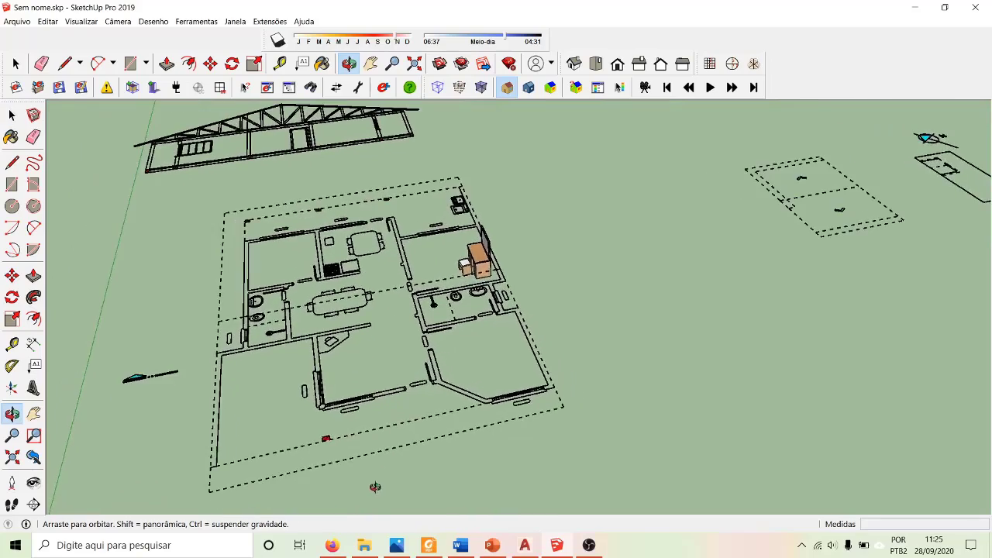
scroll(460, 376, up, 5)
scroll(386, 285, down, 3)
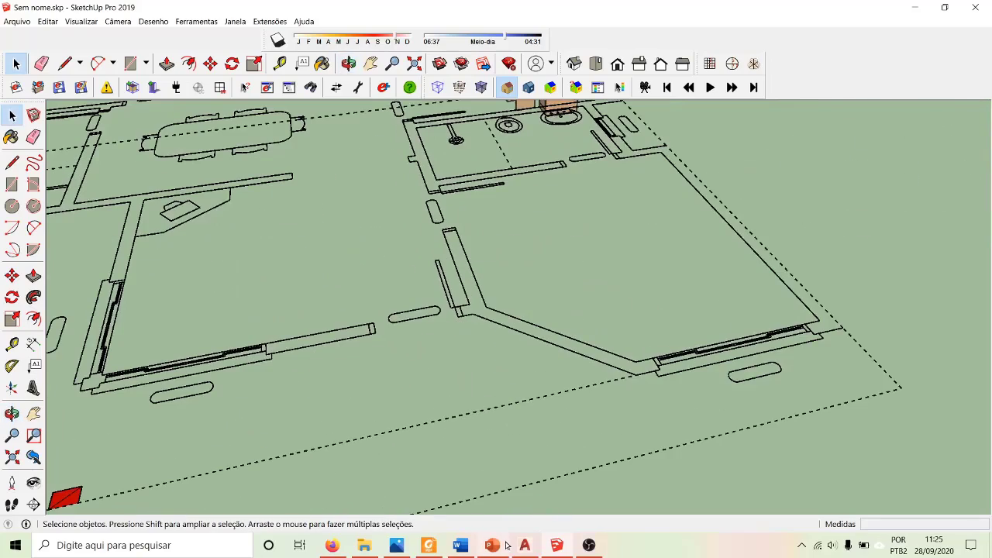
Step: Switch to AutoCAD and examine the Planta Baixa drawing around the entrance door, living room and suite
click(525, 545)
scroll(478, 439, up, 3)
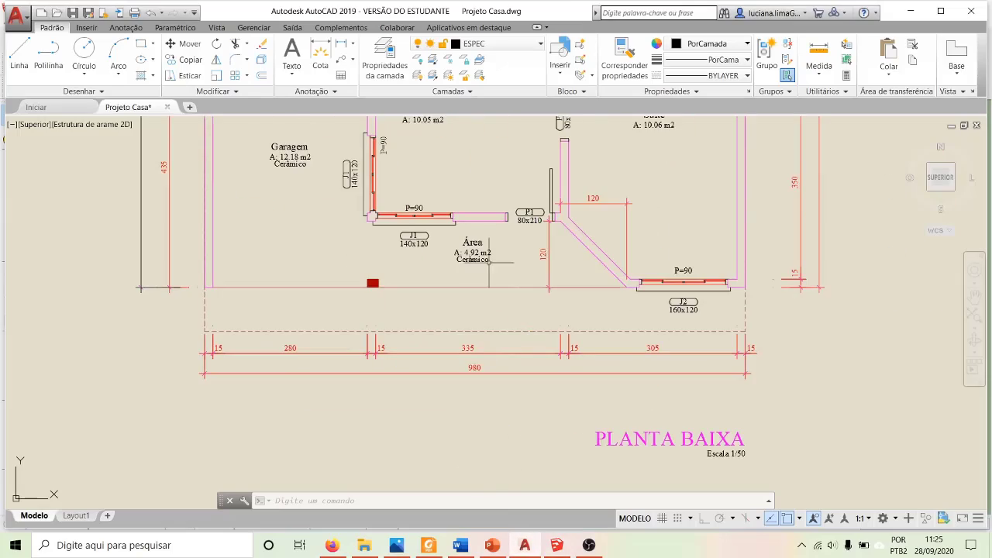
scroll(530, 186, up, 6)
scroll(501, 406, down, 4)
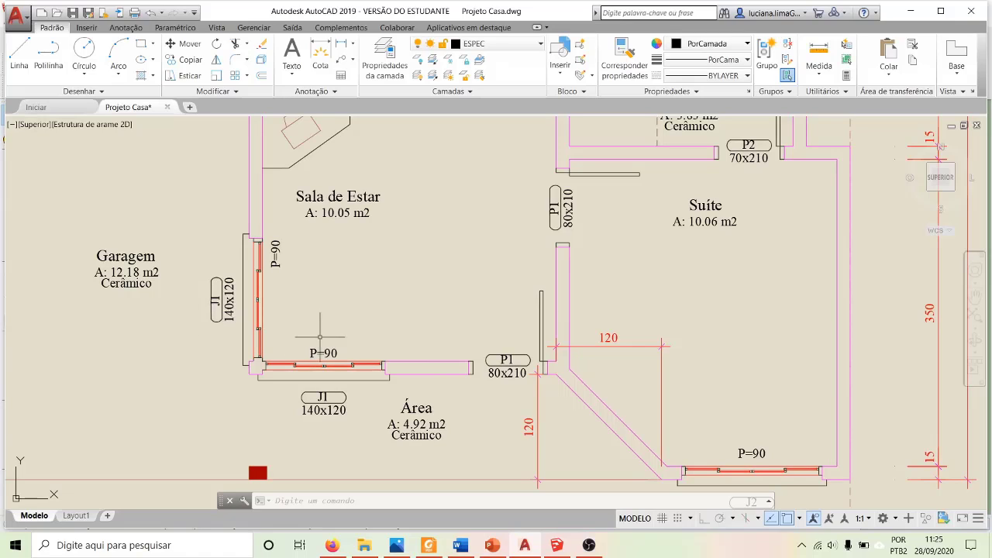
Step: Switch to the PowerPoint presentation, start the slide show from the Projeto de Execução slide, and advance to Normas Técnicas
click(498, 547)
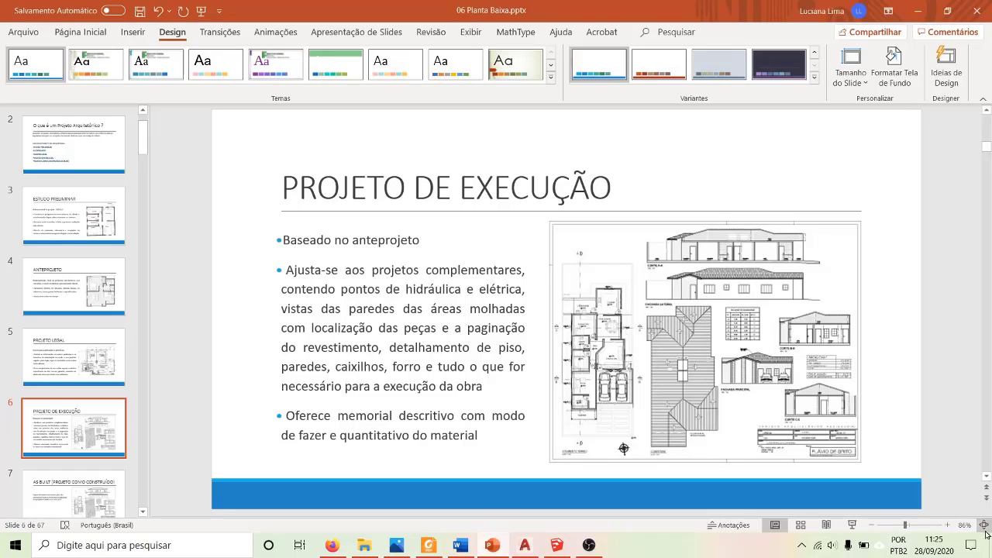
click(851, 525)
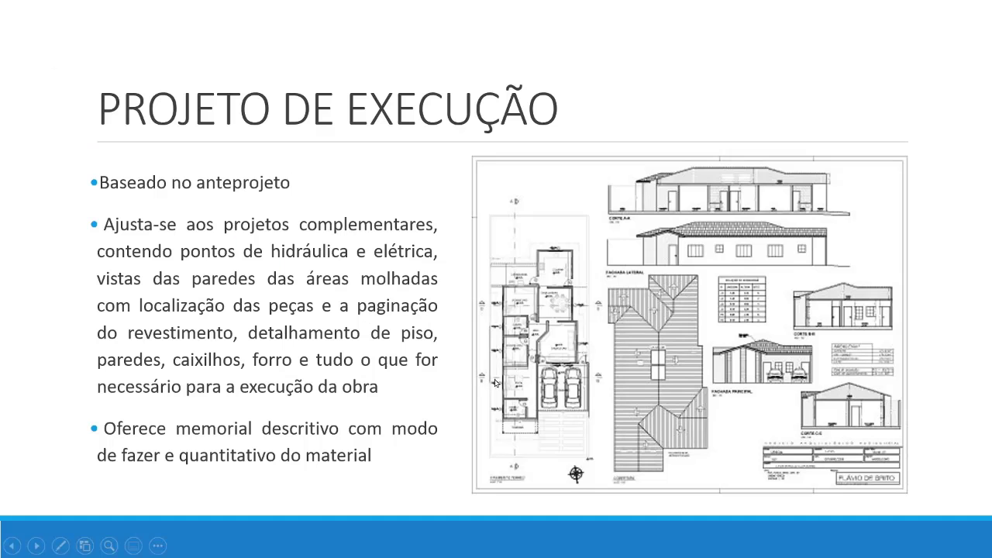
click(457, 300)
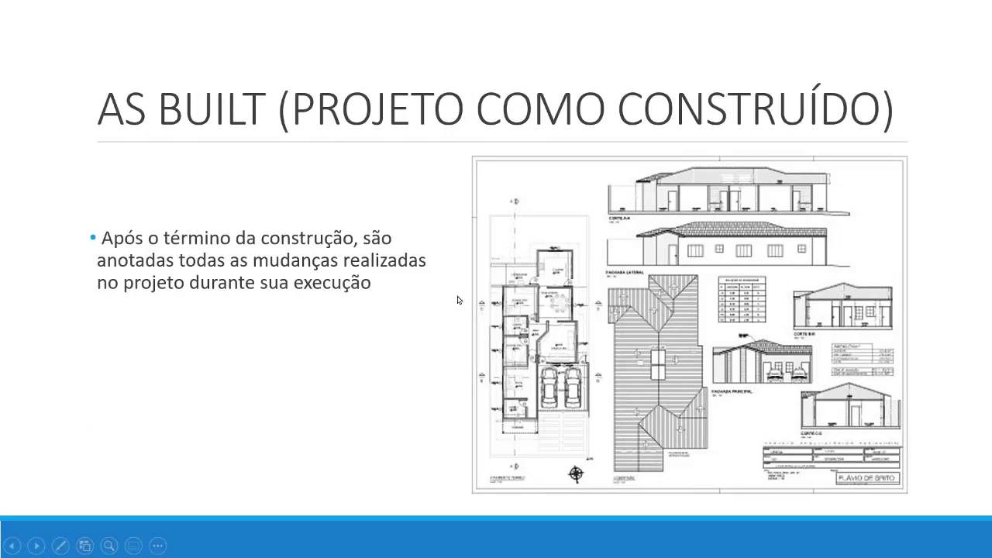
key(Right)
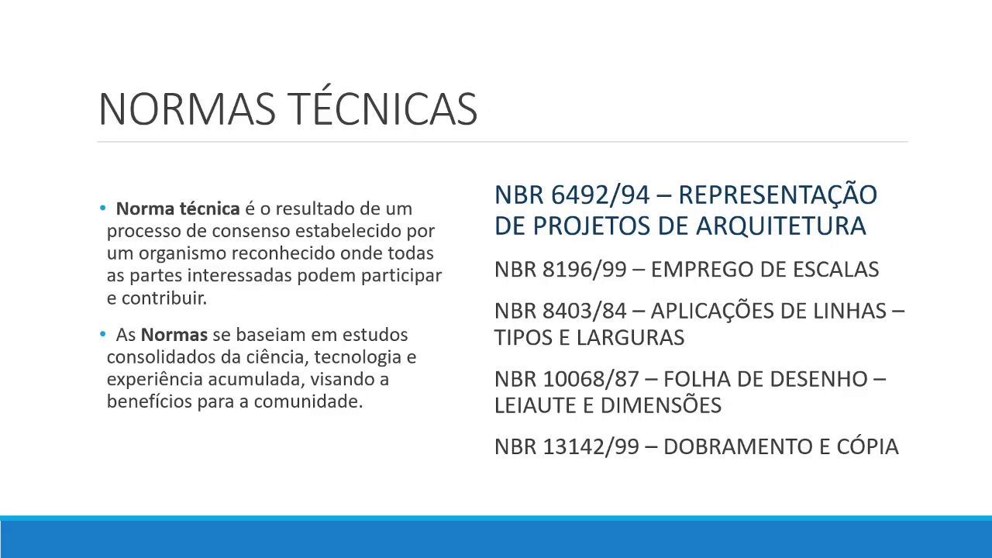